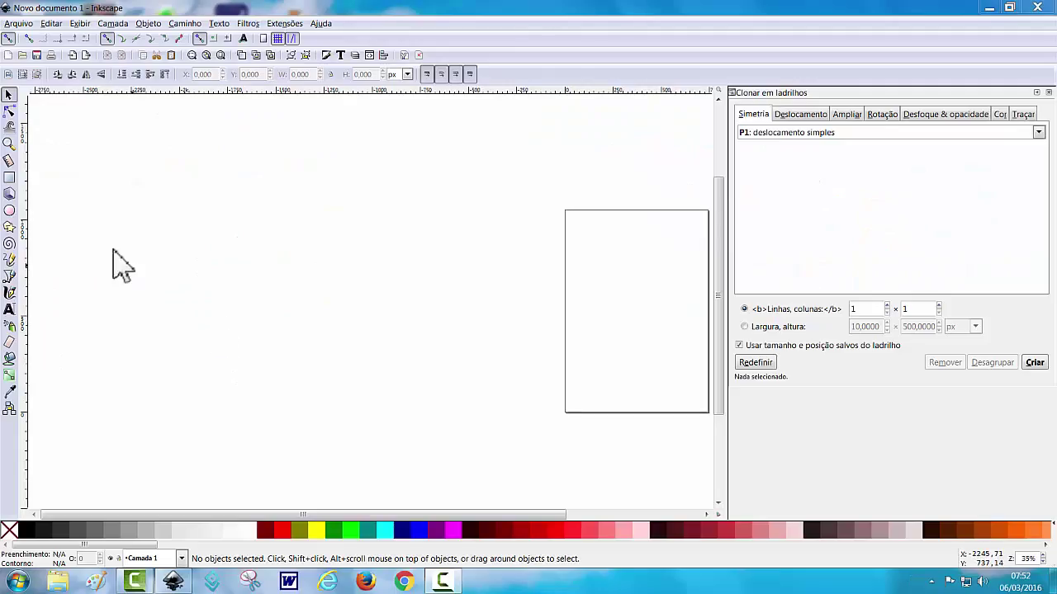
Step: Draw a tall thin rectangle and fill it red
{"action": "left_click", "coordinate": [10, 179]}
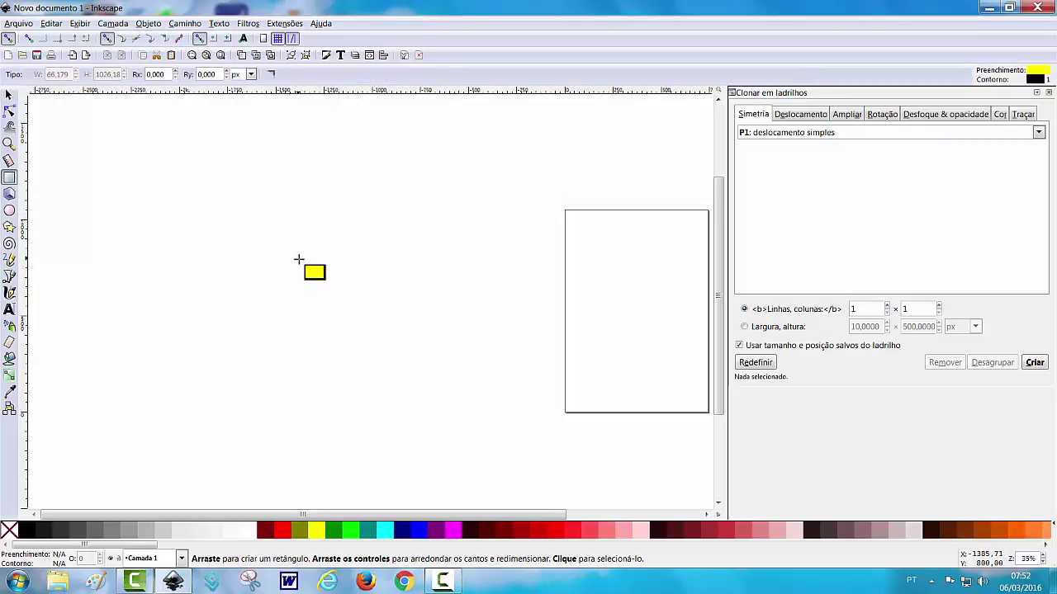
{"action": "left_click_drag", "start_coordinate": [298, 253], "coordinate": [311, 373]}
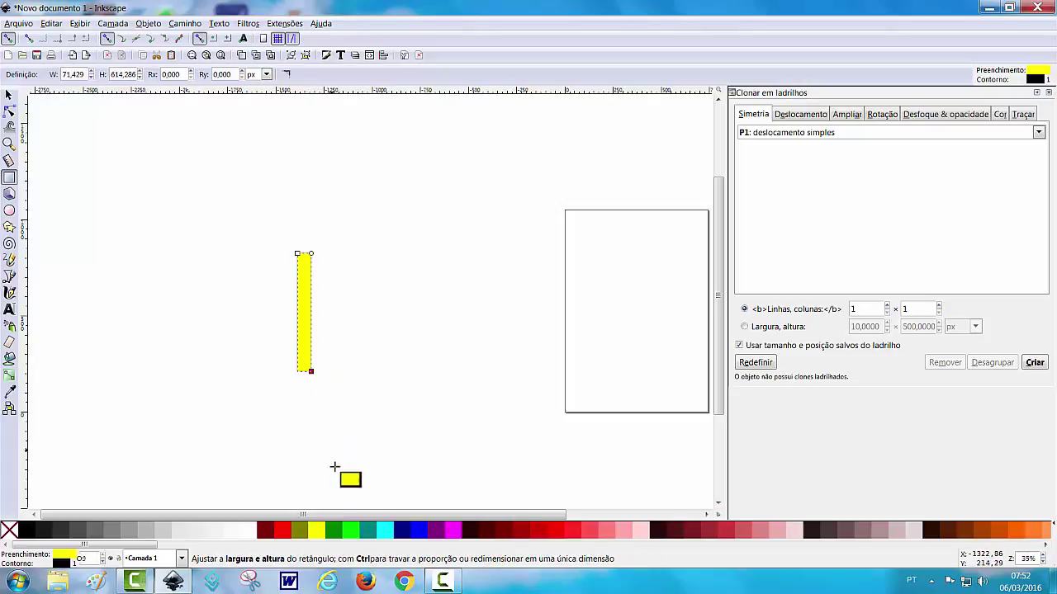
{"action": "left_click", "coordinate": [282, 530]}
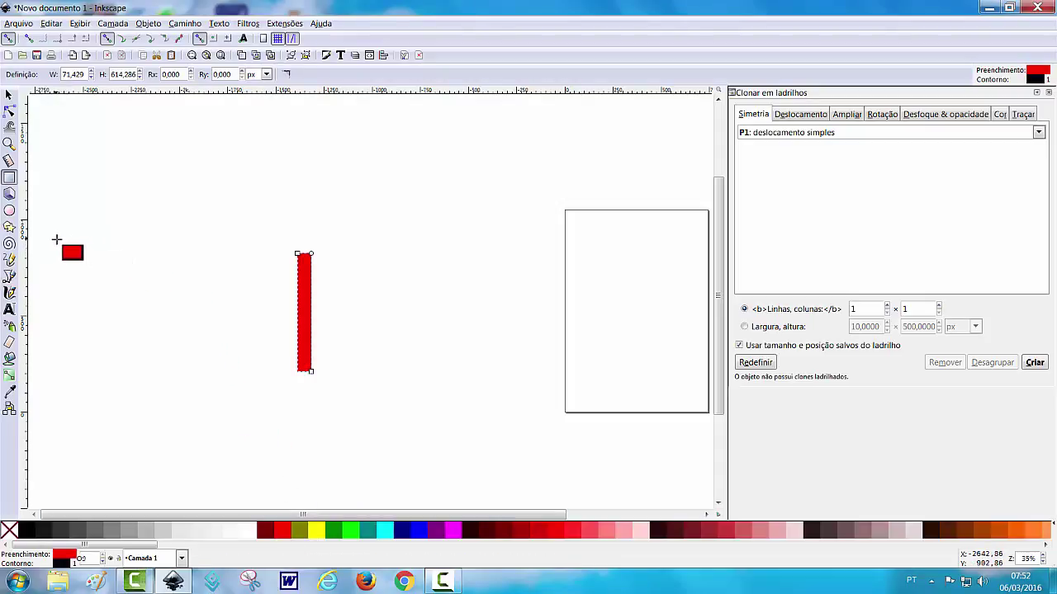
Step: Draw a small yellow circle and move it onto the bar's top end
{"action": "left_click", "coordinate": [9, 212]}
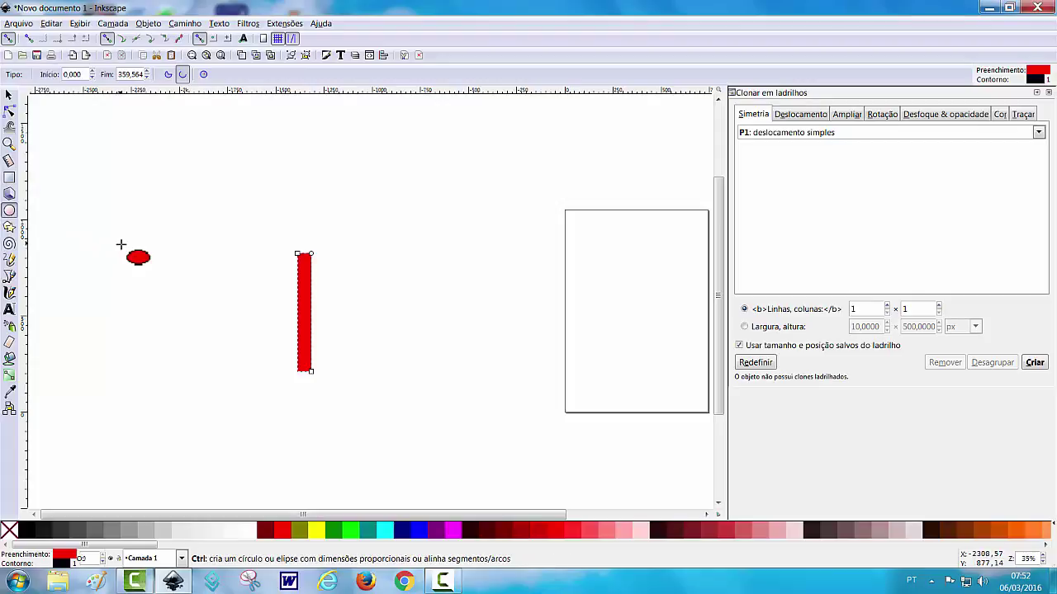
{"action": "left_click_drag", "start_coordinate": [120, 244], "coordinate": [150, 272]}
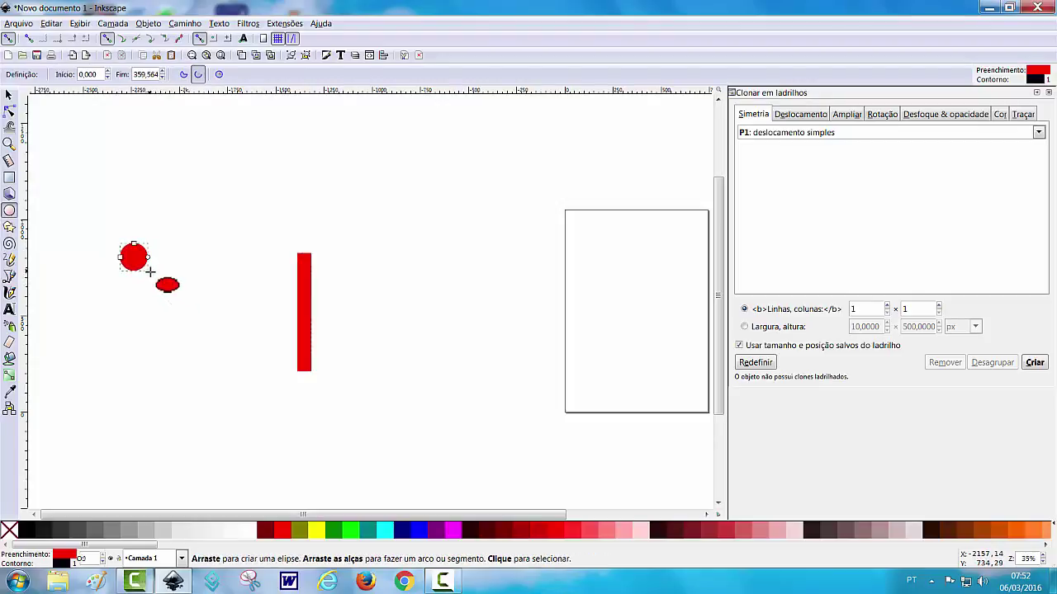
{"action": "left_click", "coordinate": [318, 530]}
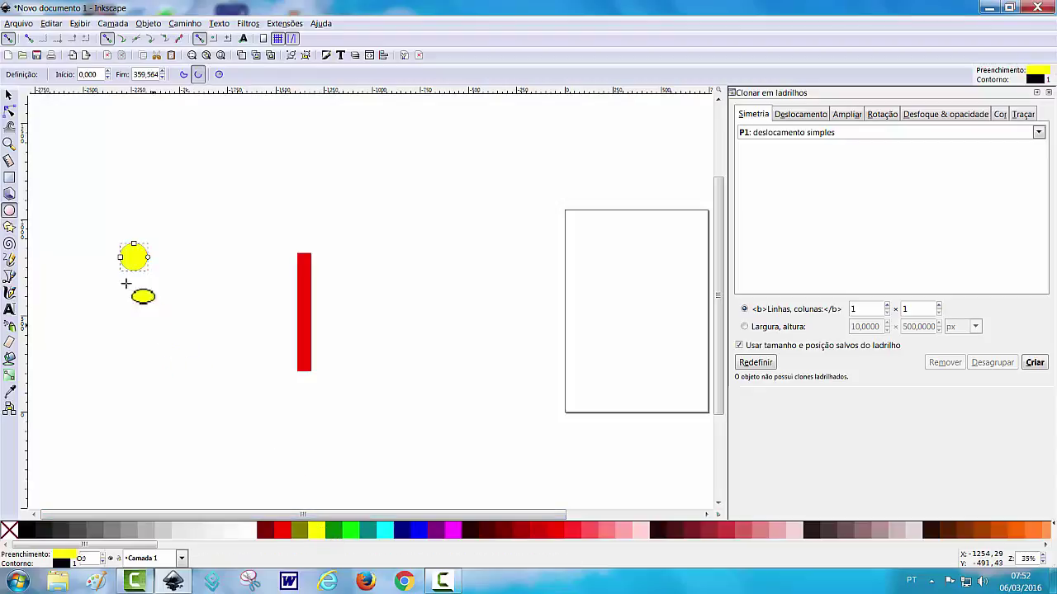
{"action": "left_click", "coordinate": [9, 95]}
{"action": "left_click_drag", "start_coordinate": [144, 263], "coordinate": [310, 241]}
Step: Group the red bar and yellow circle, then move the rotation centre to the bar's bottom
{"action": "left_click_drag", "start_coordinate": [249, 200], "coordinate": [357, 413]}
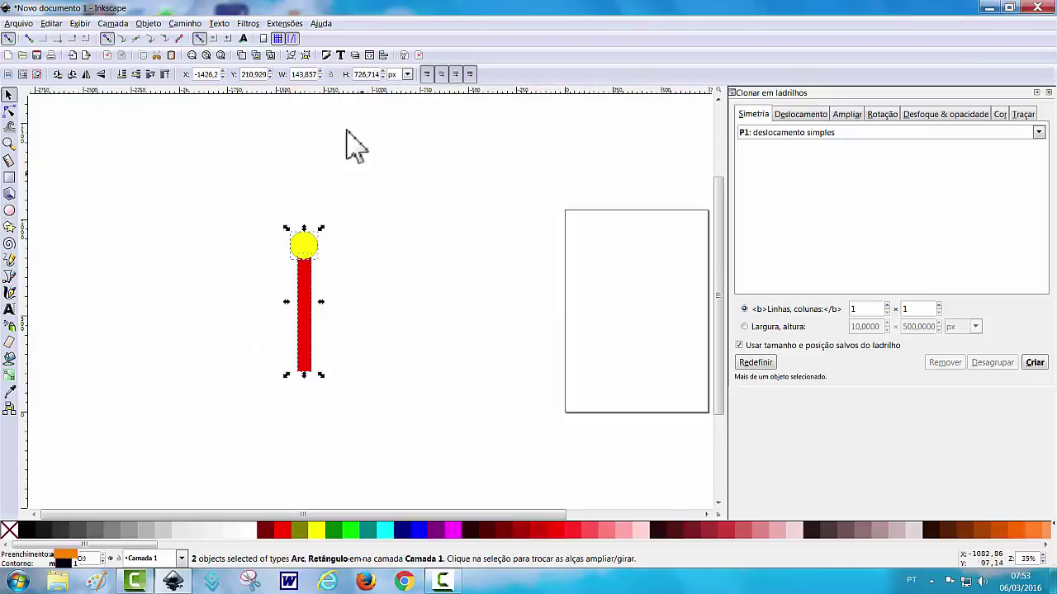
{"action": "left_click", "coordinate": [290, 55]}
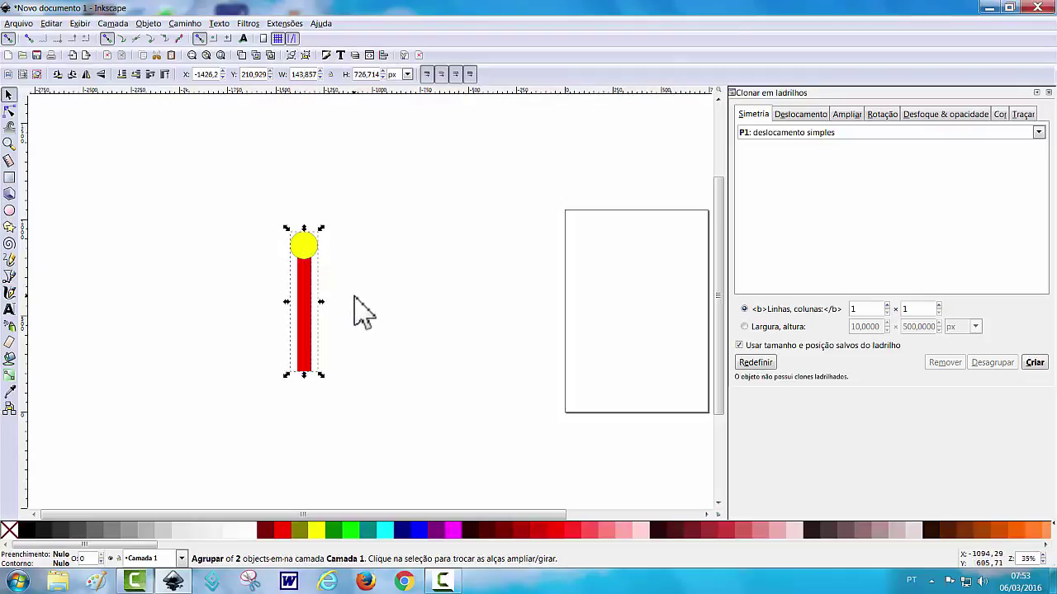
{"action": "left_click", "coordinate": [311, 284]}
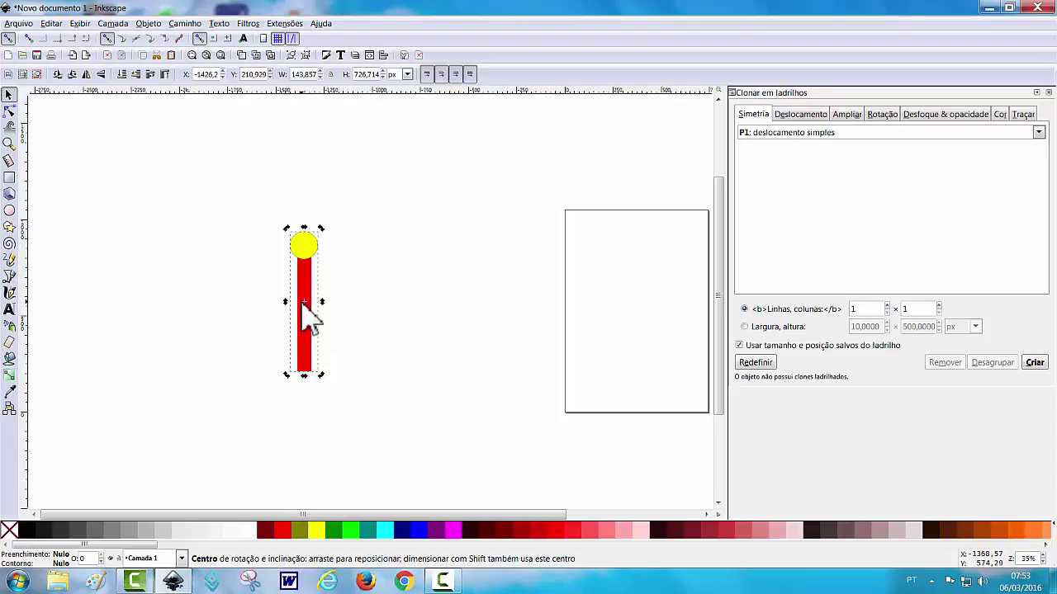
{"action": "left_click_drag", "start_coordinate": [303, 301], "coordinate": [304, 373]}
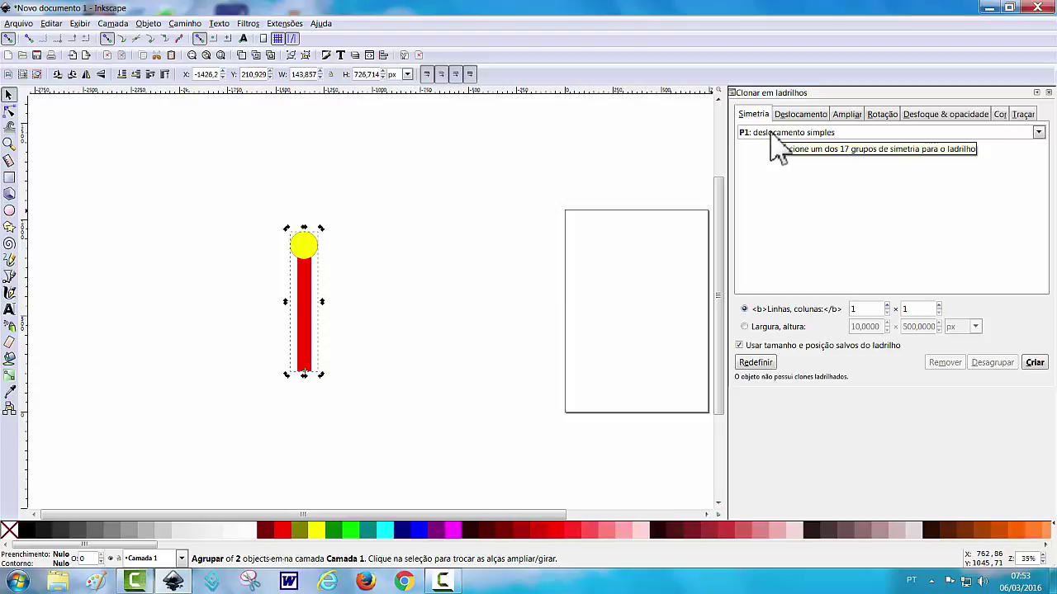
Step: In Create Tiled Clones, tick Excluir Ladrilho per column and set per-column rotation to 180°
{"action": "left_click", "coordinate": [800, 114]}
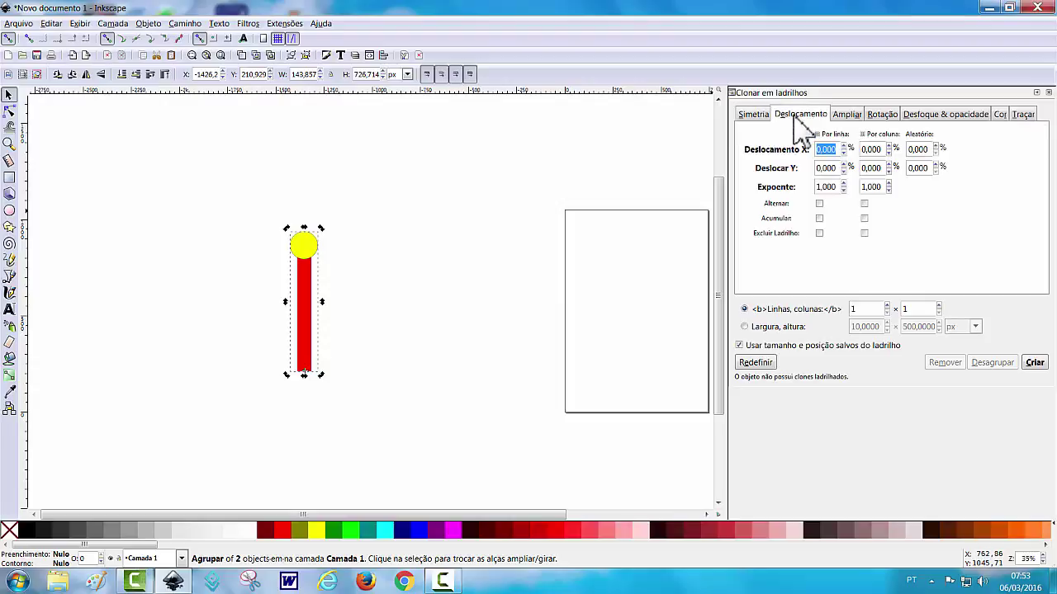
{"action": "left_click", "coordinate": [863, 235]}
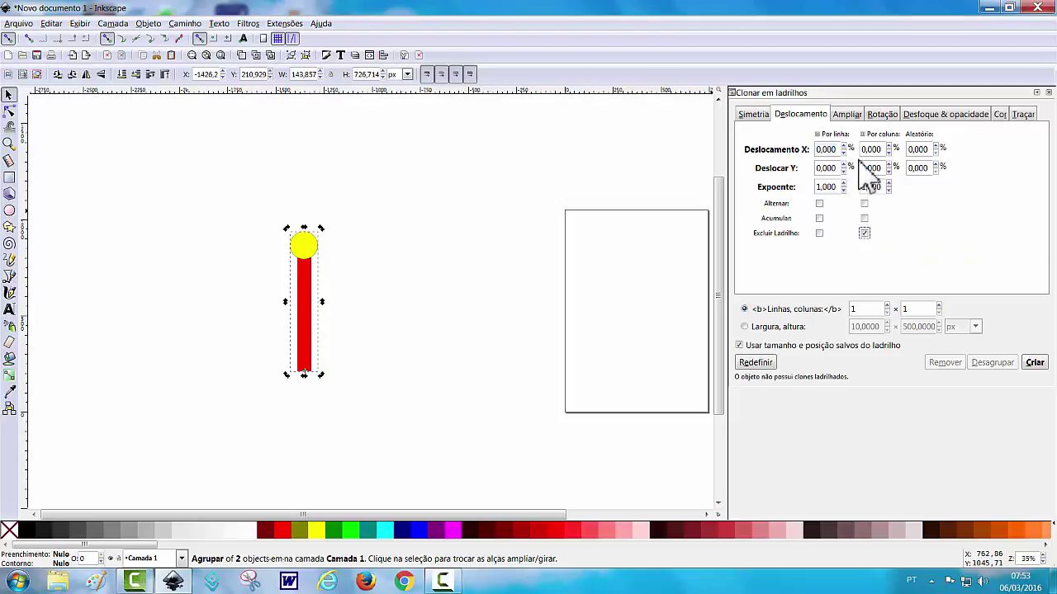
{"action": "left_click", "coordinate": [848, 114]}
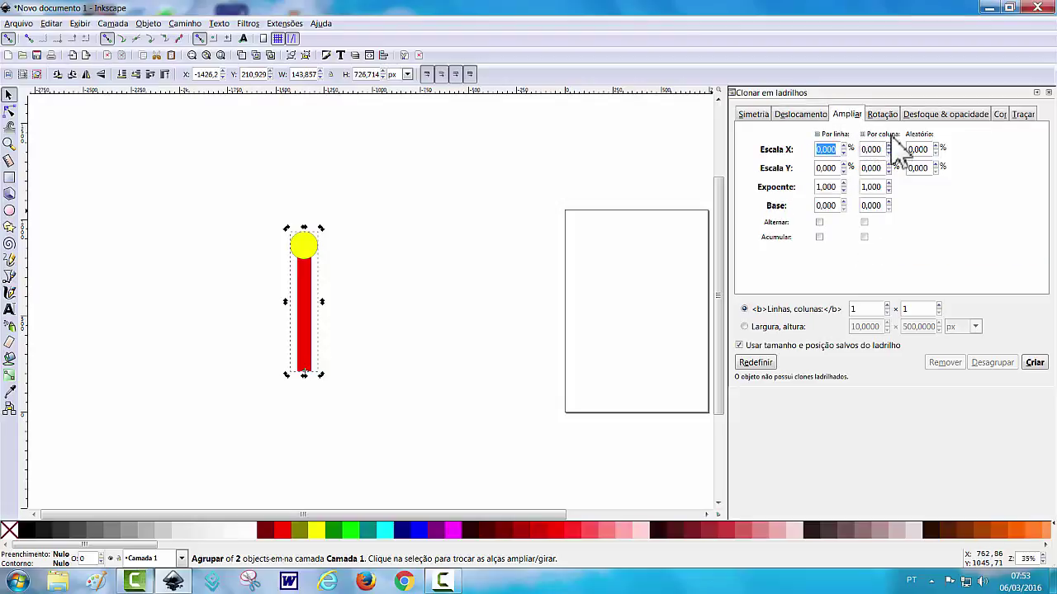
{"action": "left_click", "coordinate": [887, 117]}
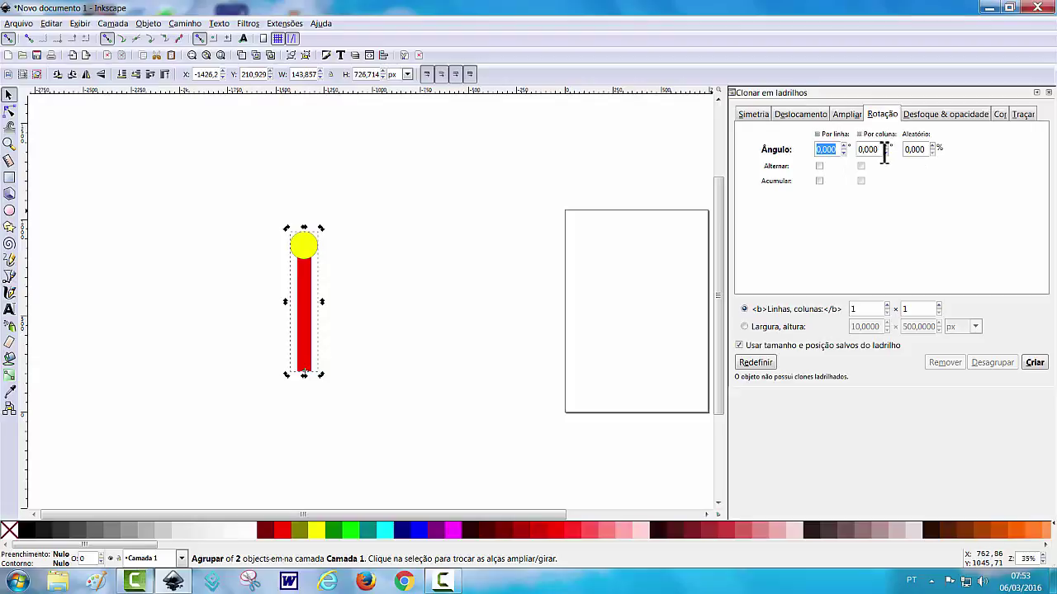
{"action": "key", "text": "Tab"}
{"action": "type", "text": "3"}
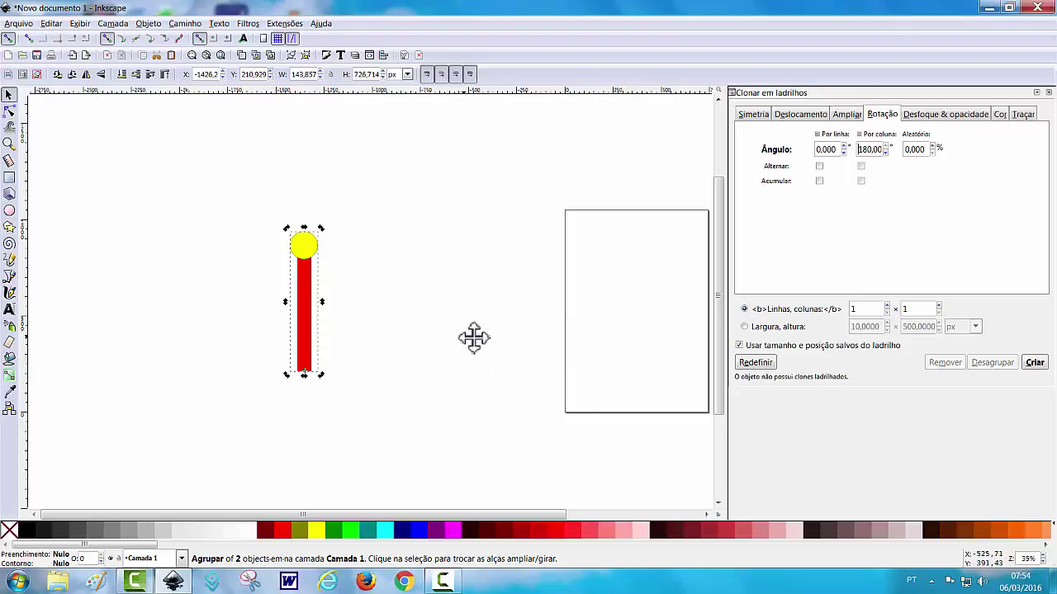
{"action": "left_click_drag", "start_coordinate": [471, 338], "coordinate": [526, 275]}
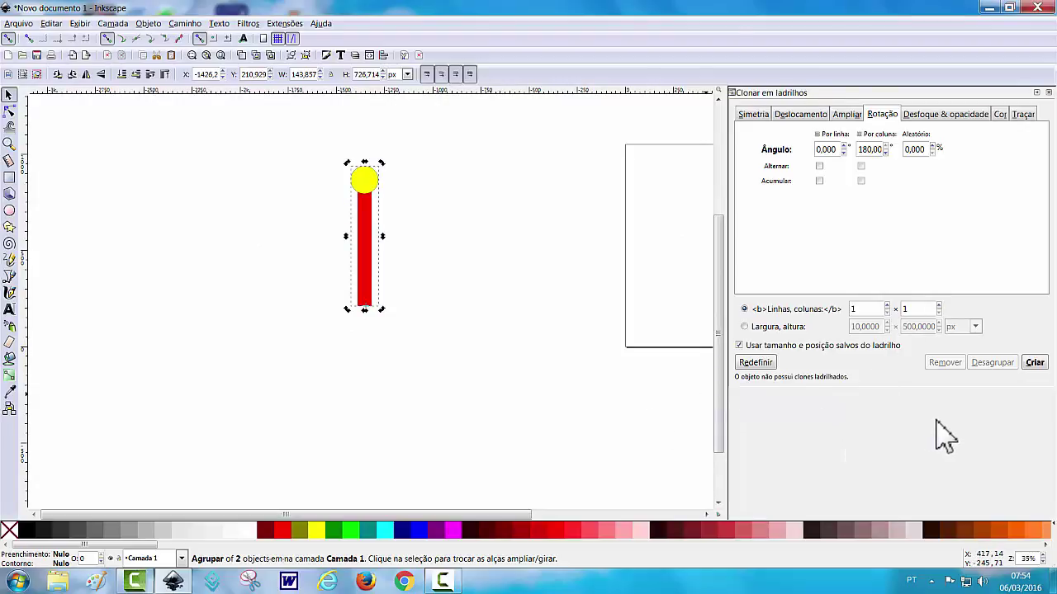
Step: Create the first tiled clone, then recreate the tiling with 2 columns
{"action": "left_click", "coordinate": [1033, 363]}
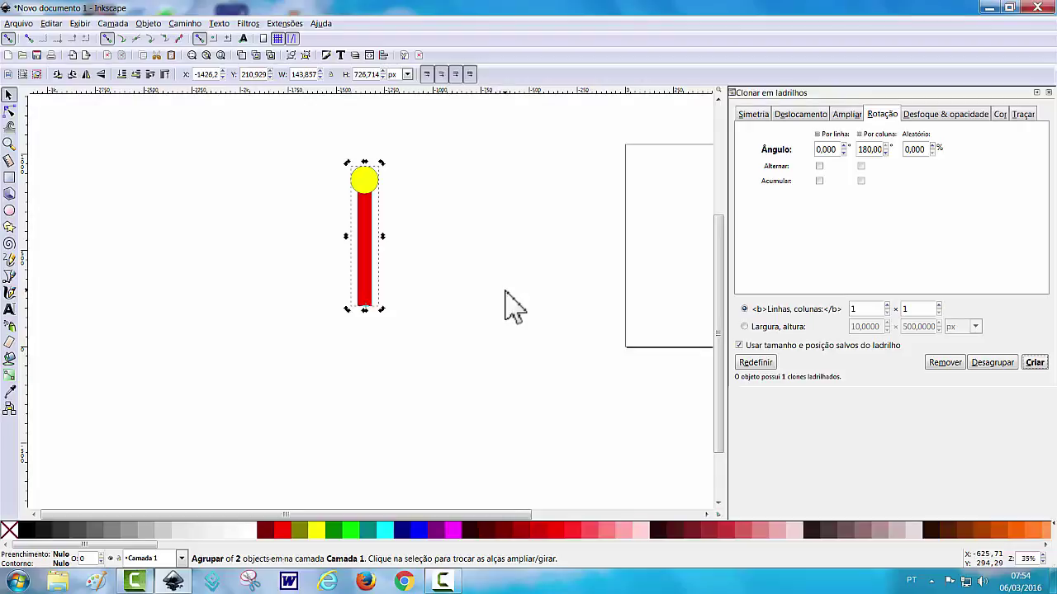
{"action": "left_click", "coordinate": [914, 310]}
{"action": "double_click", "coordinate": [905, 309]}
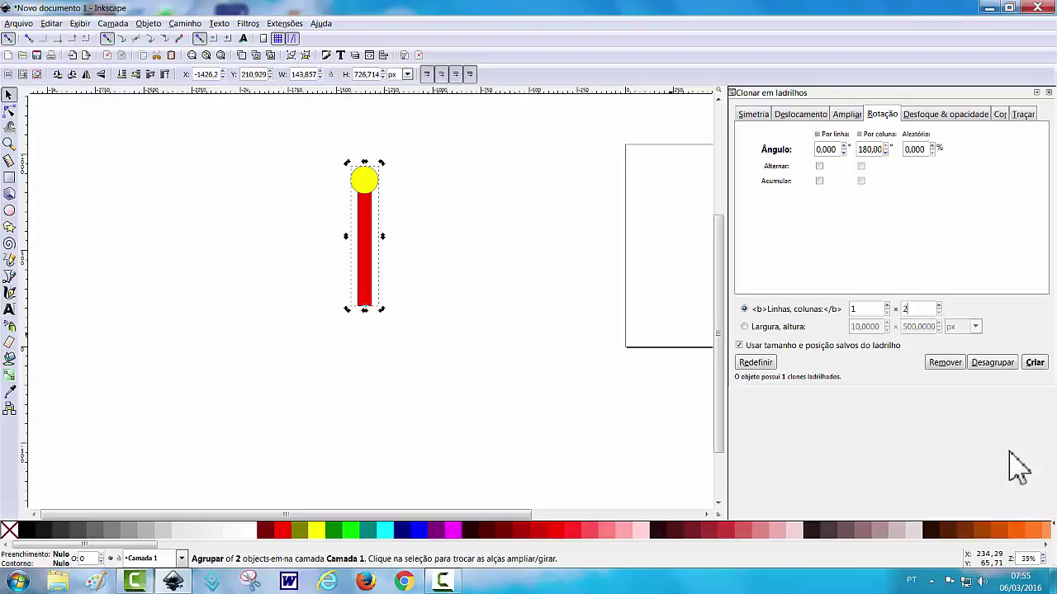
{"action": "left_click", "coordinate": [1036, 366]}
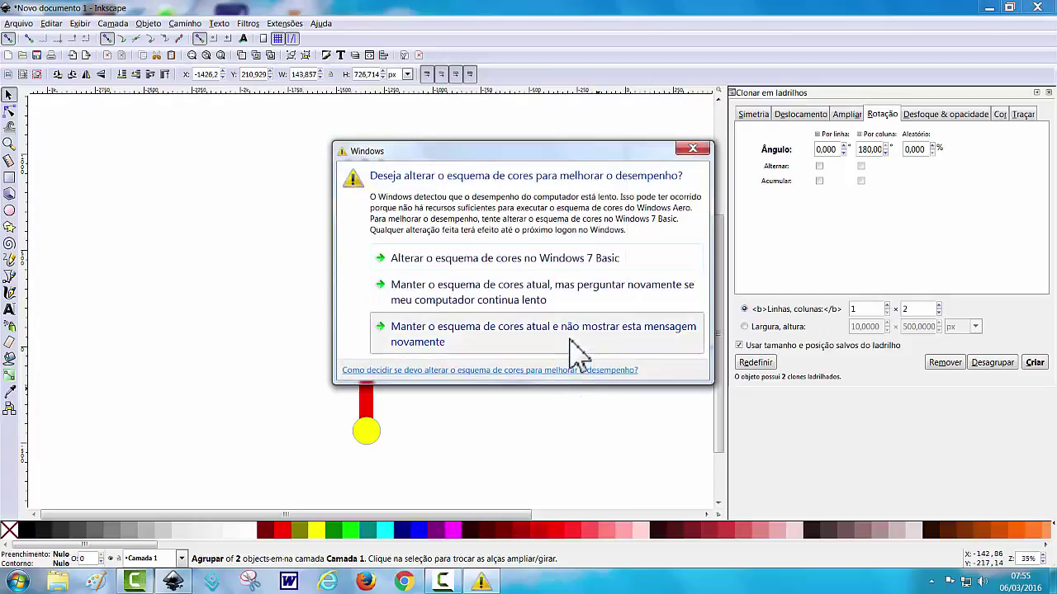
Step: Dismiss the Windows colour-scheme prompt and enter 3 columns
{"action": "left_click", "coordinate": [571, 340]}
{"action": "scroll", "coordinate": [561, 405], "scroll_direction": "down", "scroll_amount": 1}
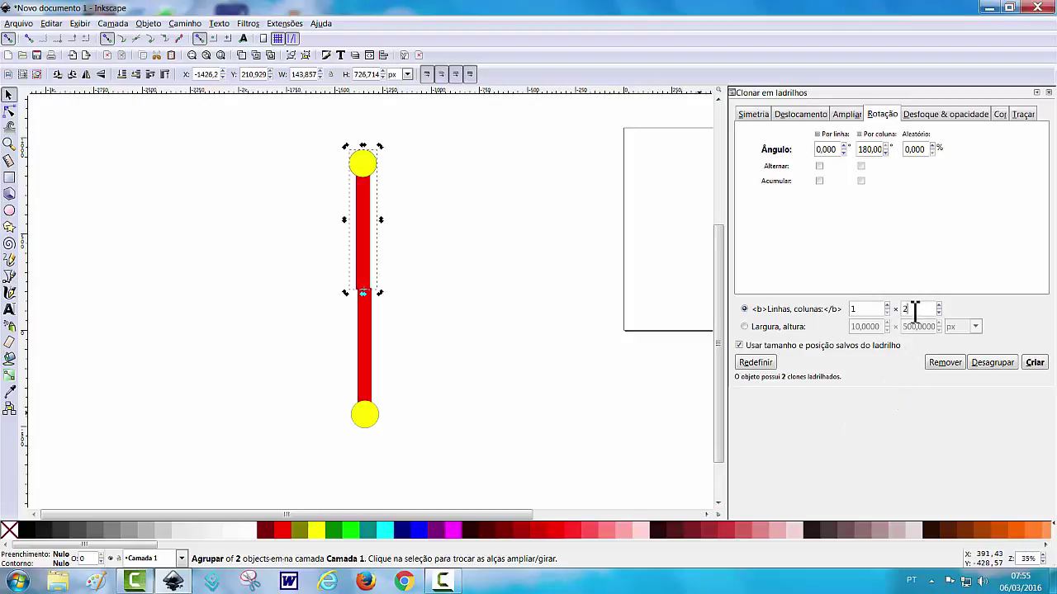
{"action": "left_click_drag", "start_coordinate": [915, 307], "coordinate": [903, 311]}
Step: Recreate the tiled clones with 3 columns, then with 2 columns
{"action": "left_click", "coordinate": [1037, 364]}
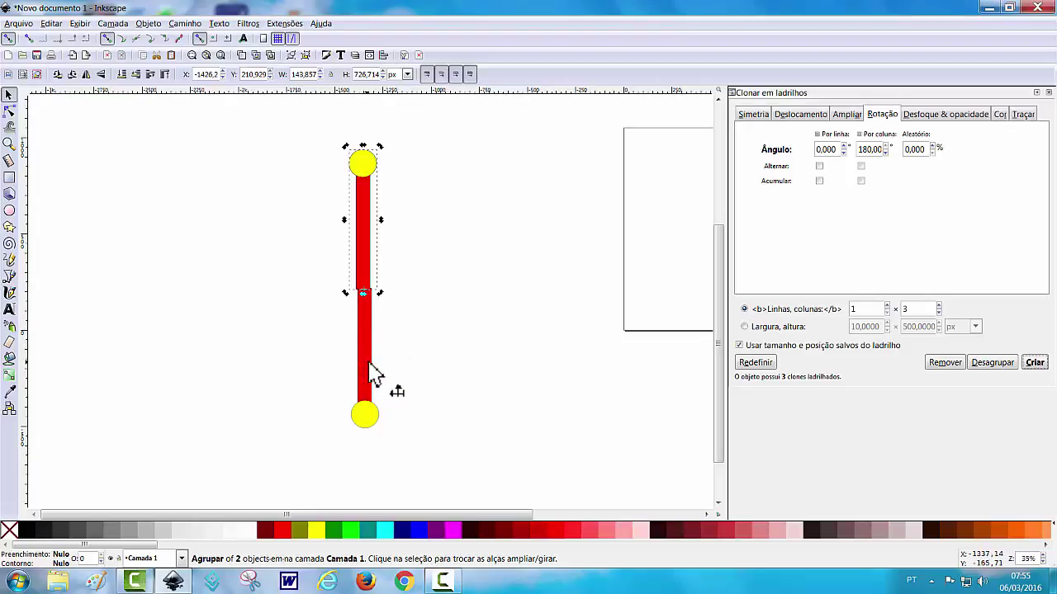
{"action": "double_click", "coordinate": [905, 309]}
{"action": "type", "text": "2"}
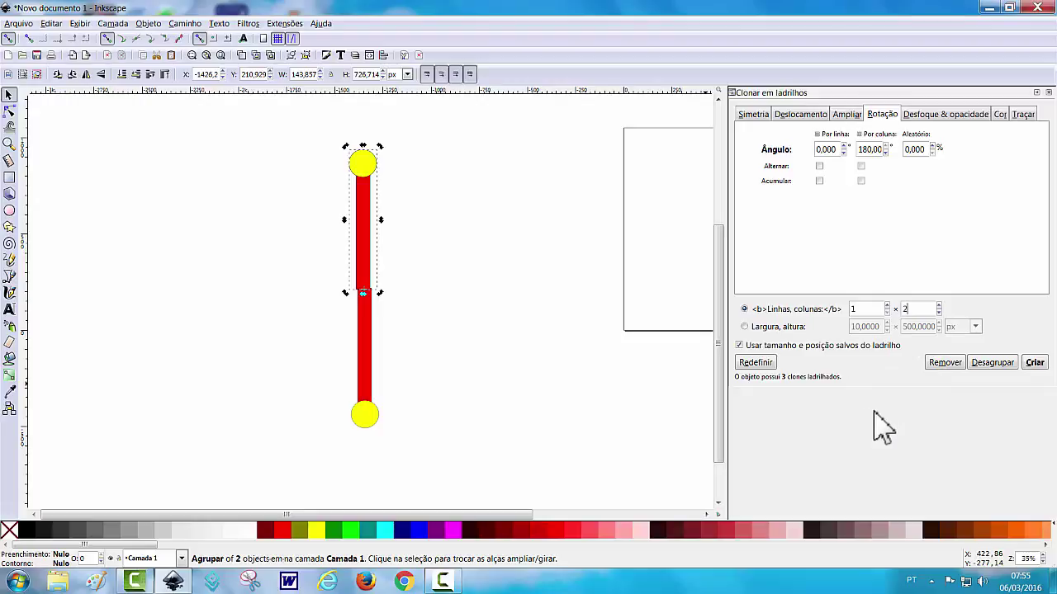
{"action": "left_click", "coordinate": [1035, 362]}
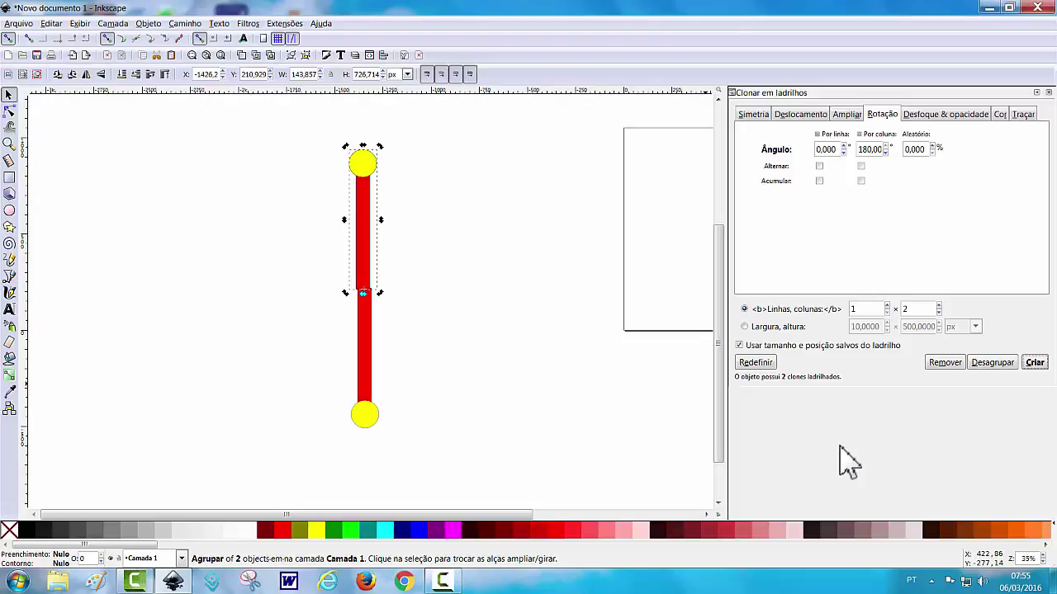
Step: Set per-column rotation to 120° and create three clones forming a Y
{"action": "double_click", "coordinate": [882, 150]}
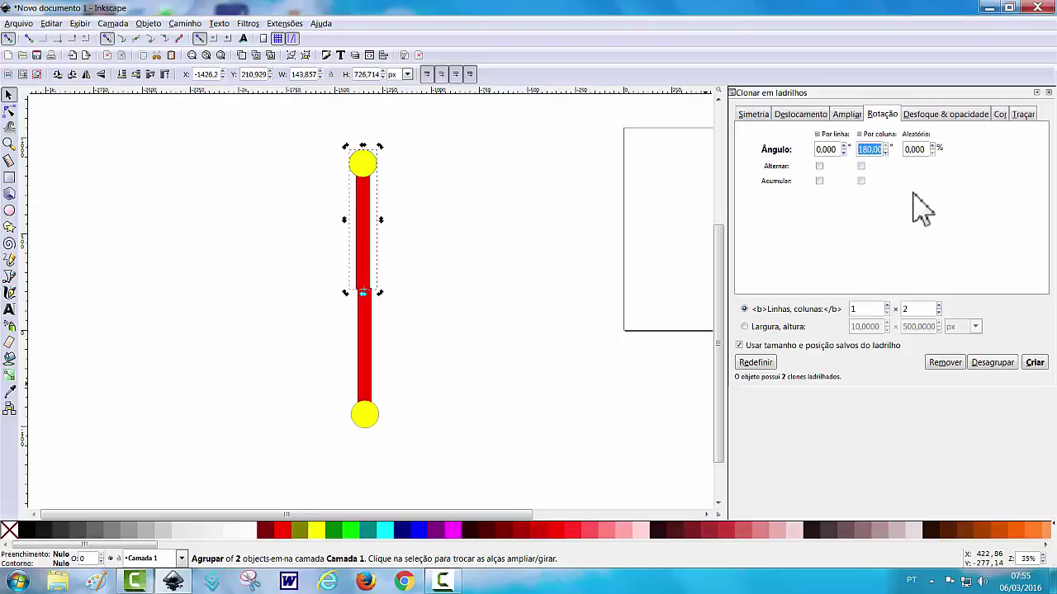
{"action": "type", "text": "10"}
{"action": "double_click", "coordinate": [882, 149]}
{"action": "left_click", "coordinate": [909, 309]}
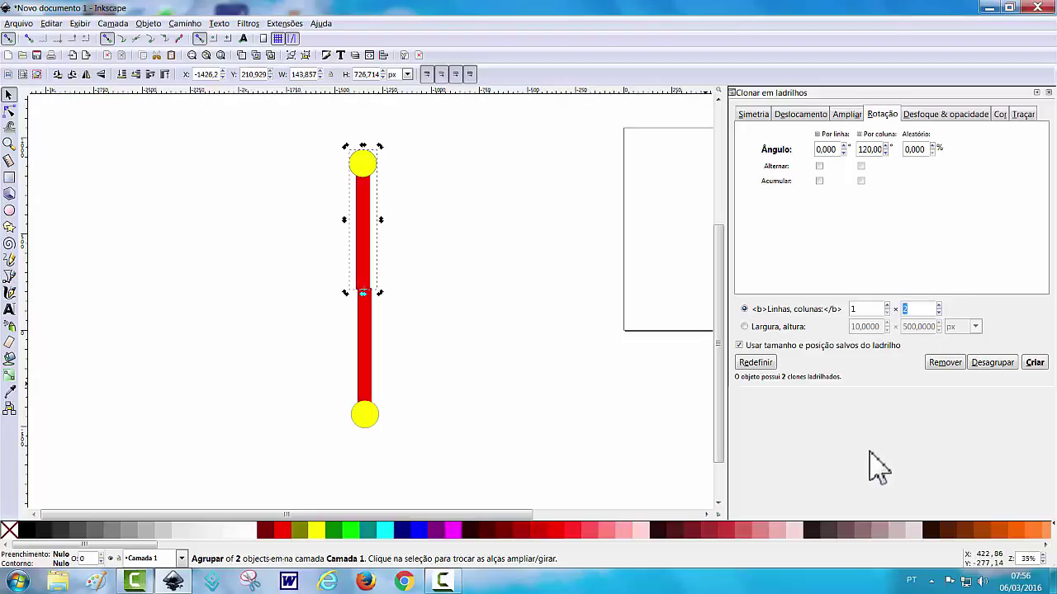
{"action": "type", "text": "3"}
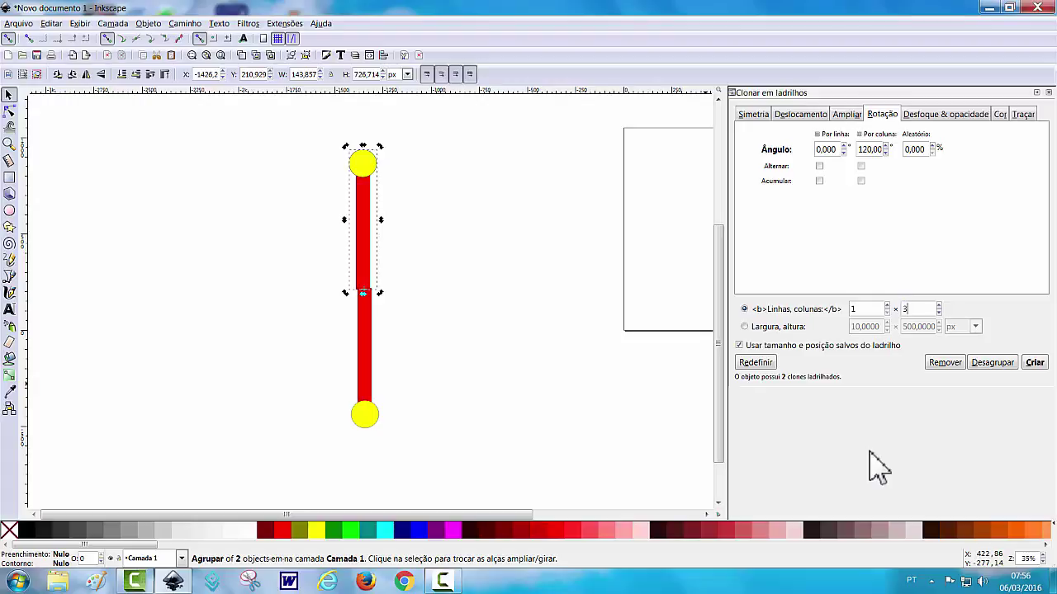
{"action": "left_click", "coordinate": [1036, 365]}
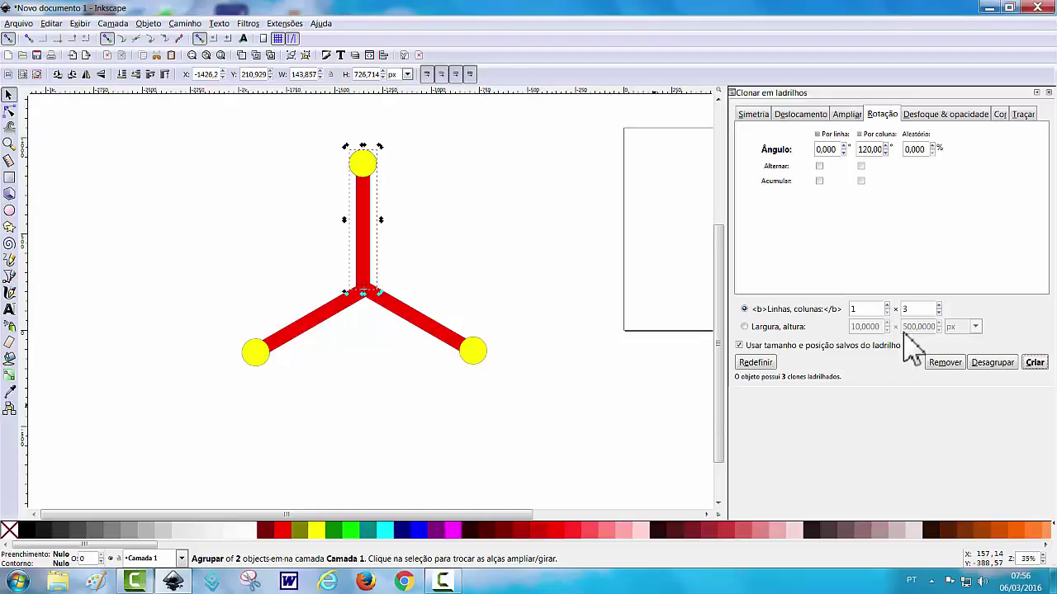
Step: Regenerate the tiling with 4 columns, then select the column count for 2
{"action": "left_click", "coordinate": [918, 308]}
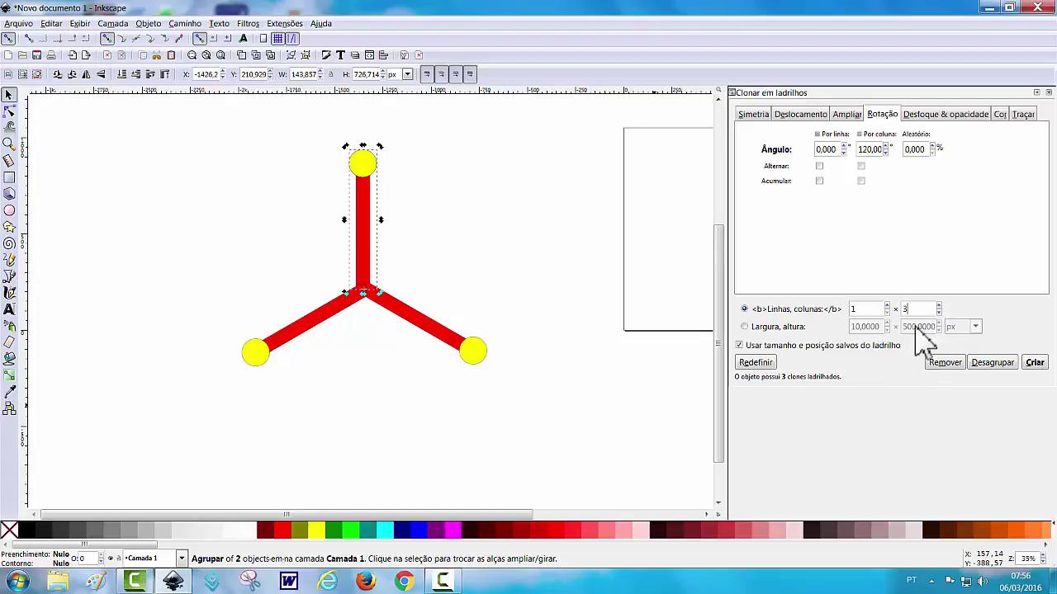
{"action": "double_click", "coordinate": [908, 308]}
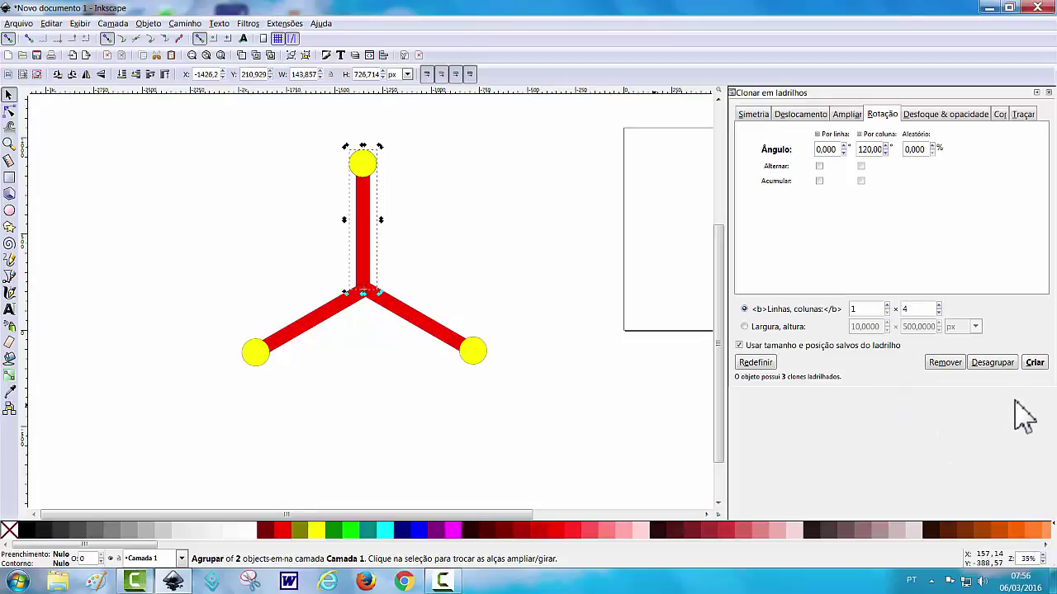
{"action": "left_click", "coordinate": [1034, 363]}
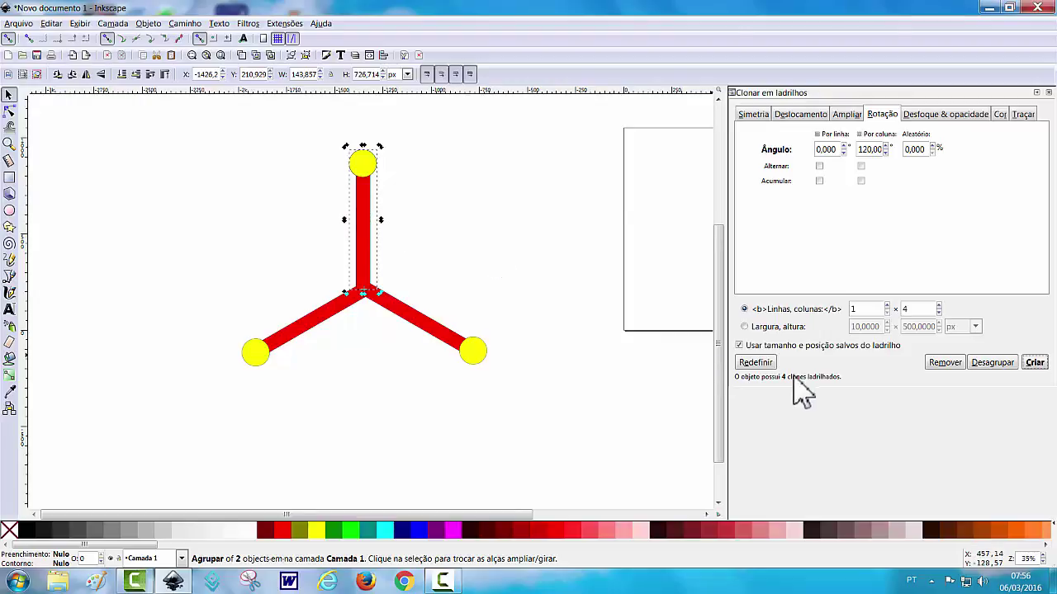
{"action": "double_click", "coordinate": [910, 310]}
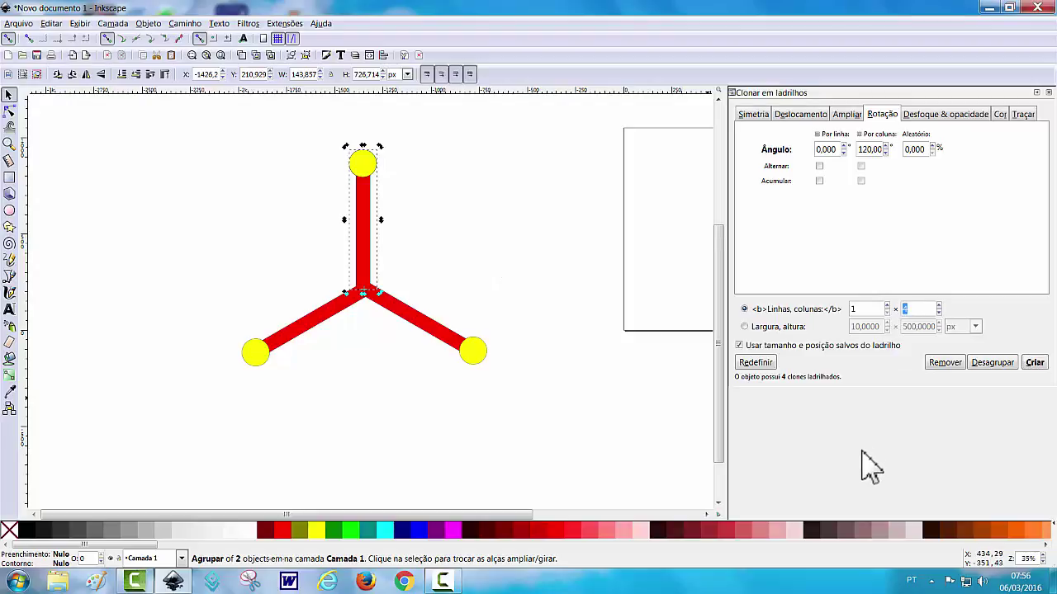
Step: Recreate the tiling with 2 columns, then set per-column rotation to 90°
{"action": "type", "text": "2"}
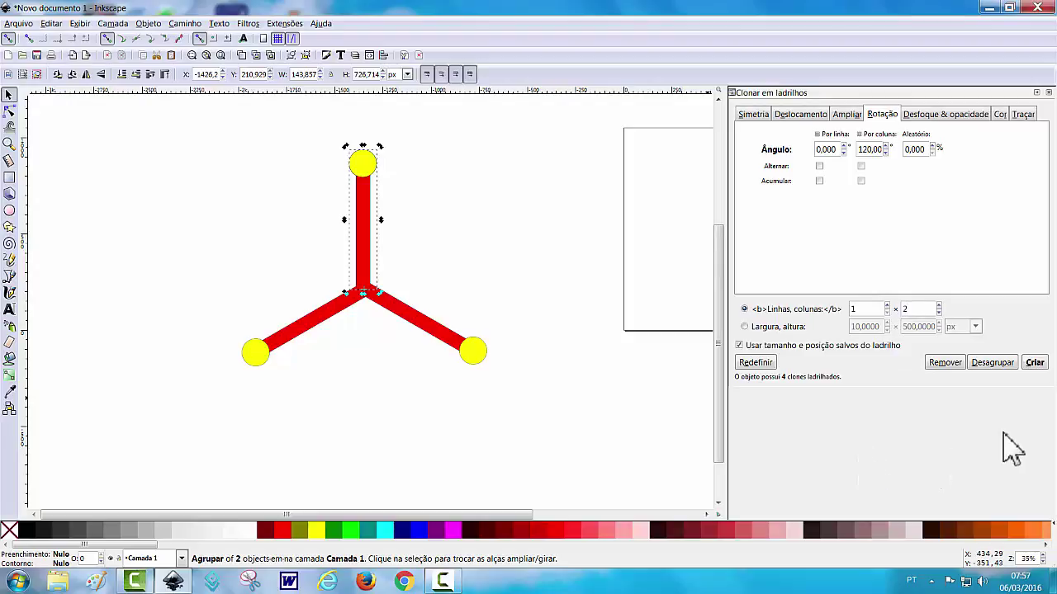
{"action": "left_click", "coordinate": [1034, 362]}
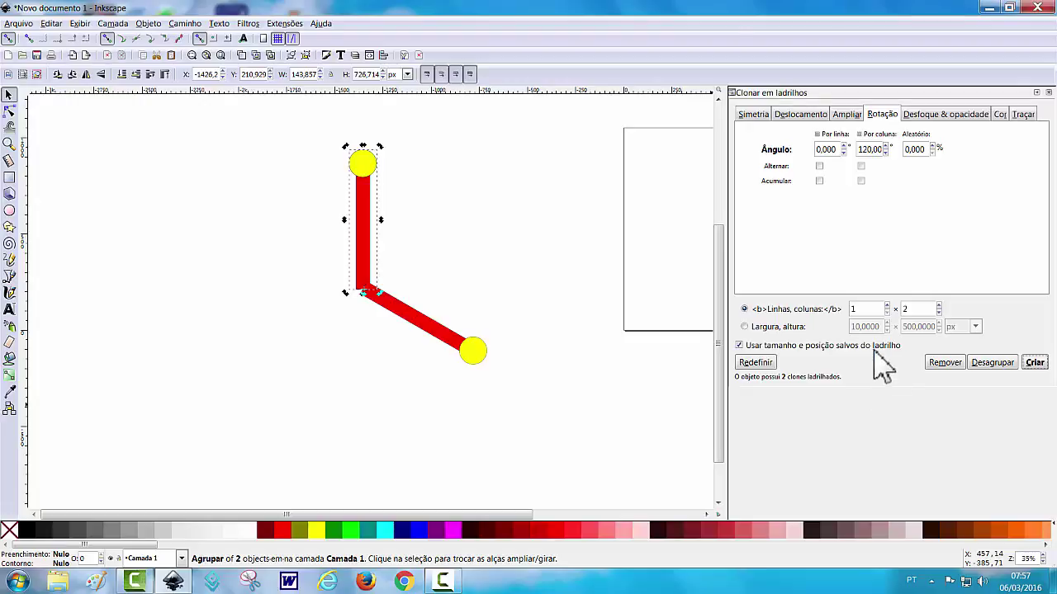
{"action": "double_click", "coordinate": [884, 149]}
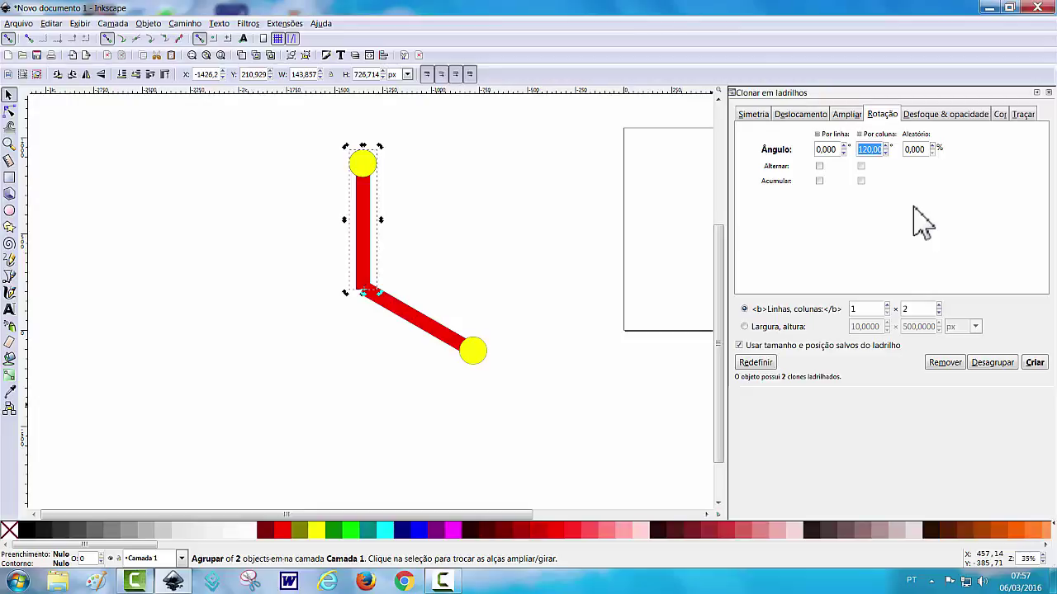
{"action": "type", "text": "90"}
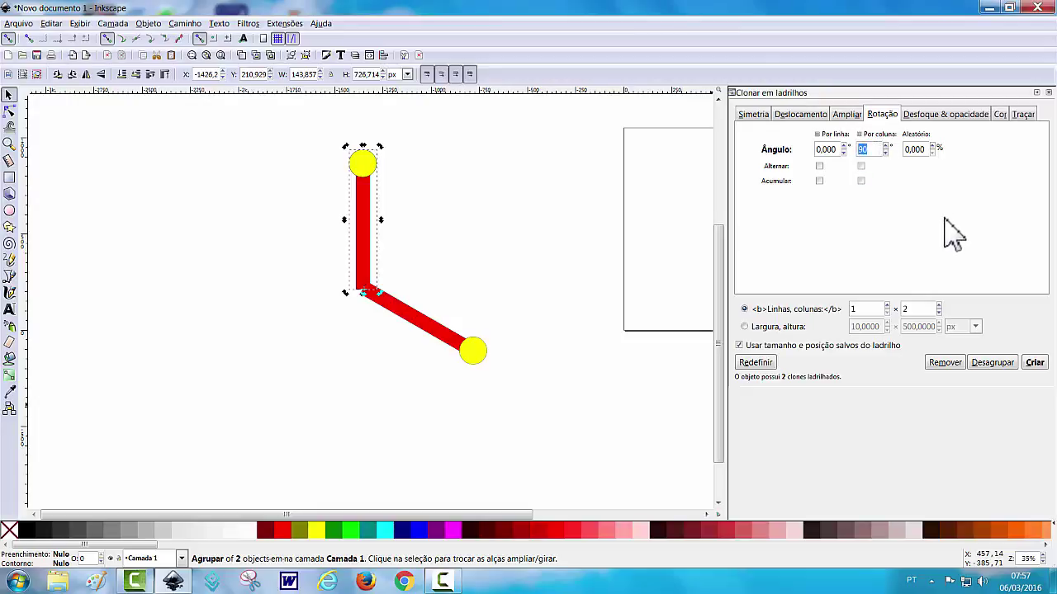
{"action": "key", "text": "BackSpace"}
{"action": "type", "text": "0"}
{"action": "left_click", "coordinate": [918, 309]}
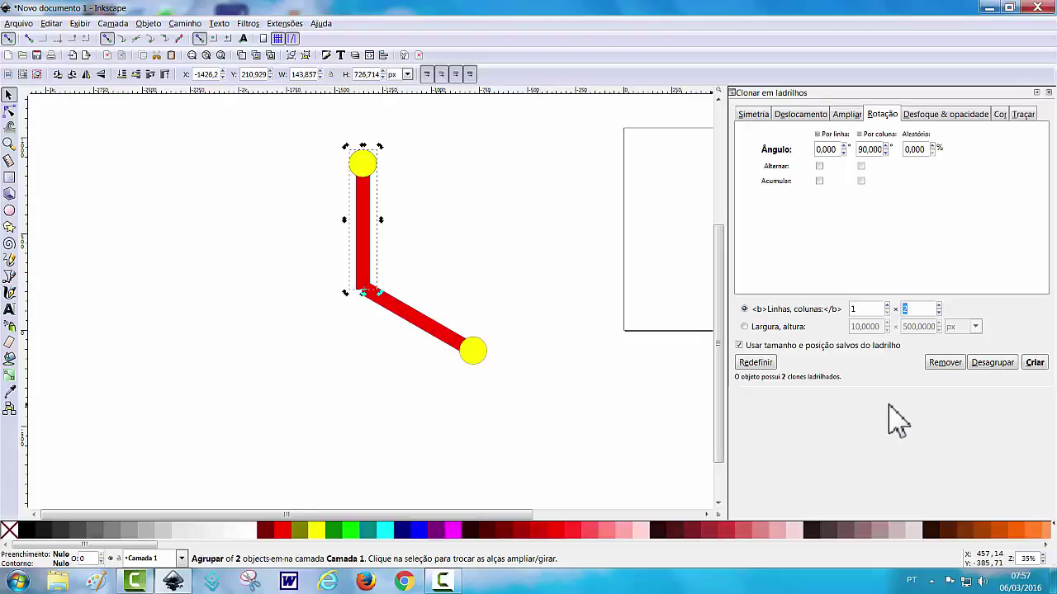
Step: Tile 4 columns at 90° into a cross, try 2 columns, then restore 4 columns
{"action": "type", "text": "4"}
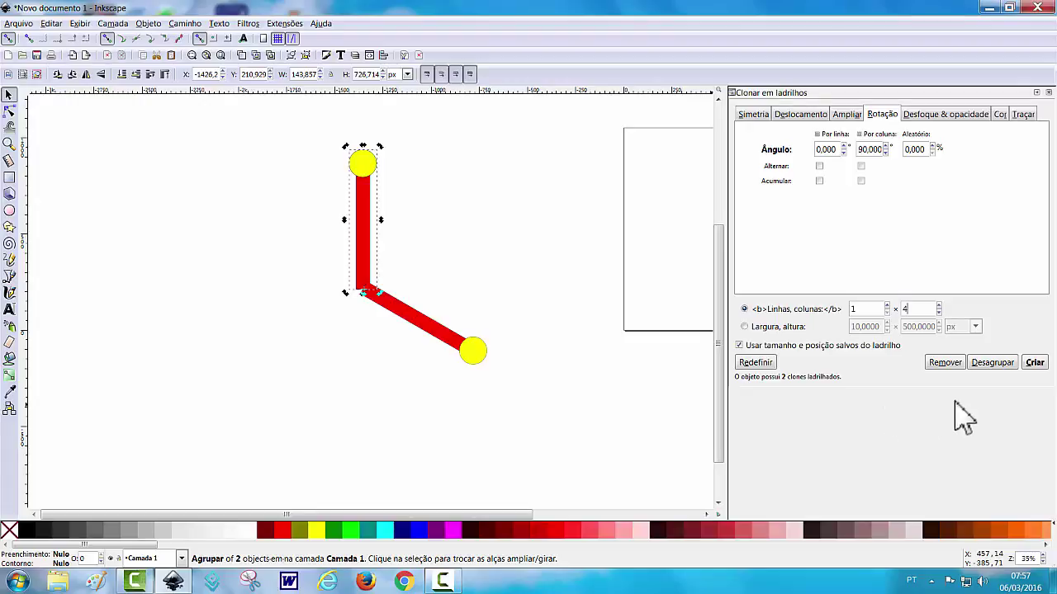
{"action": "left_click", "coordinate": [1034, 363]}
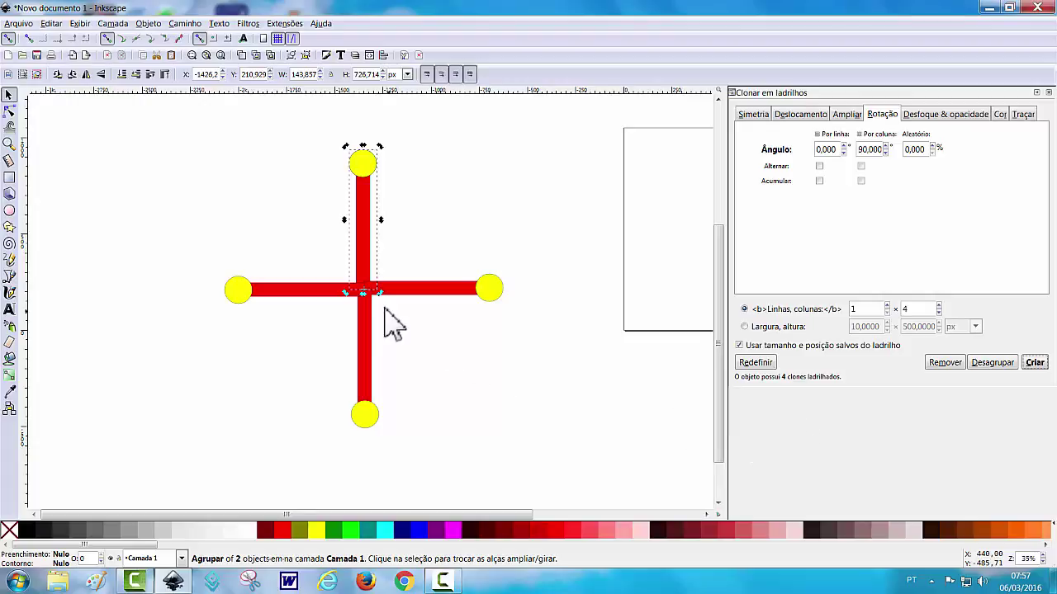
{"action": "double_click", "coordinate": [915, 310]}
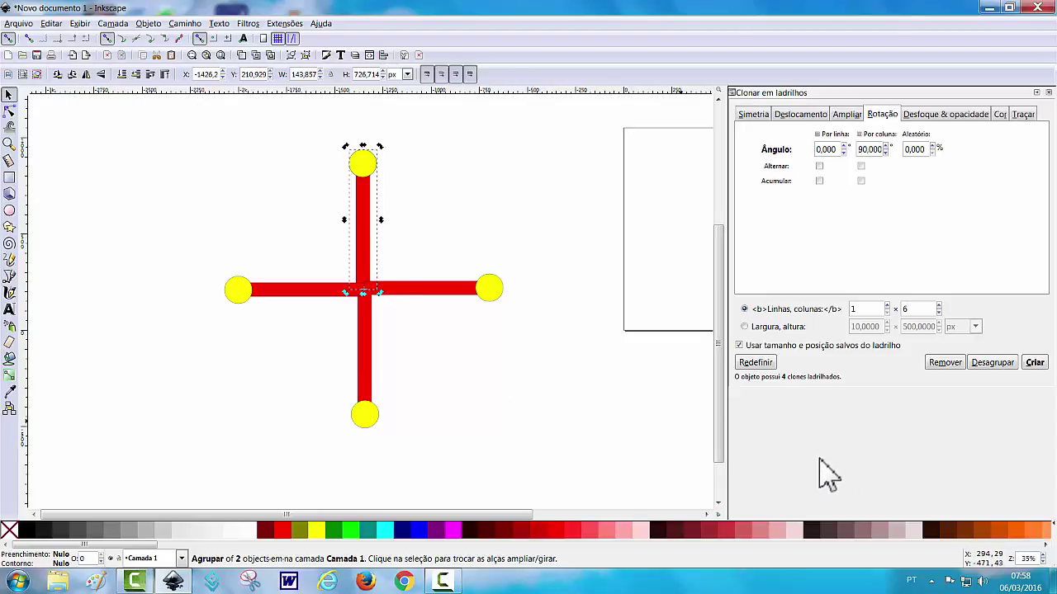
{"action": "left_click_drag", "start_coordinate": [915, 309], "coordinate": [900, 309]}
{"action": "left_click", "coordinate": [1035, 363]}
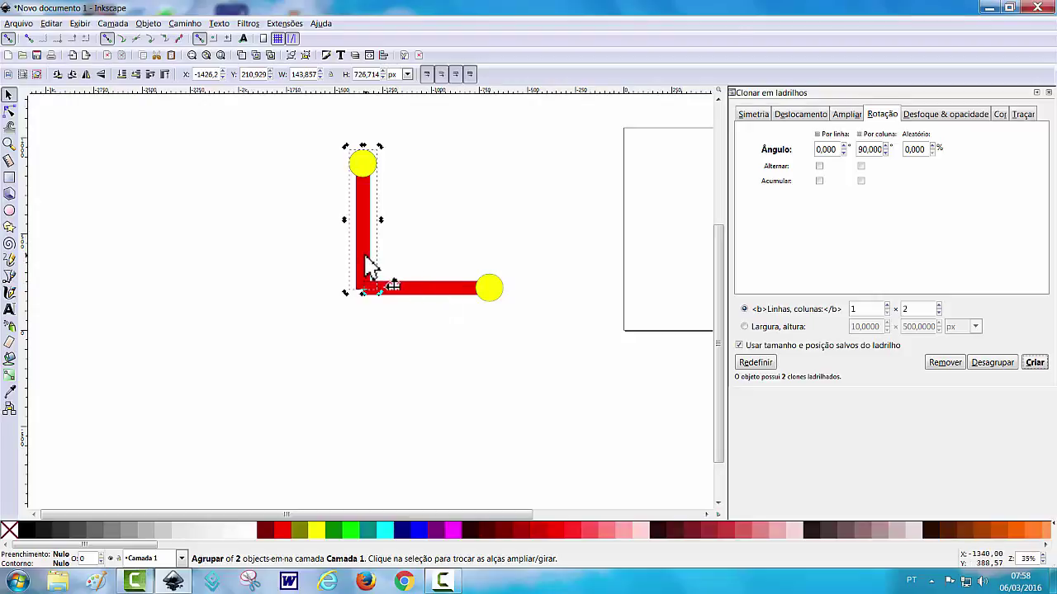
{"action": "double_click", "coordinate": [915, 308]}
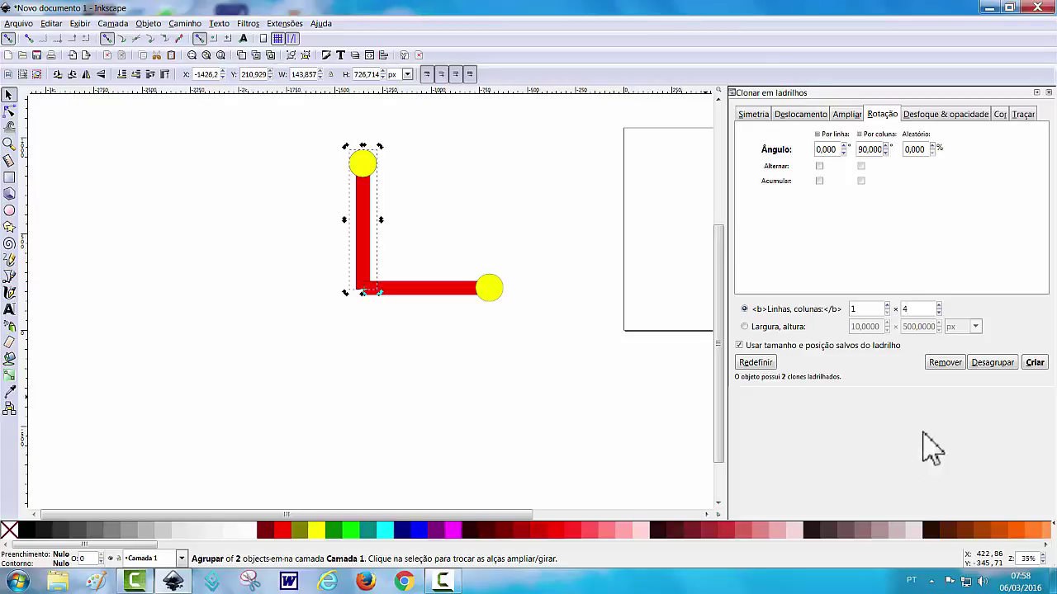
{"action": "left_click", "coordinate": [1034, 362]}
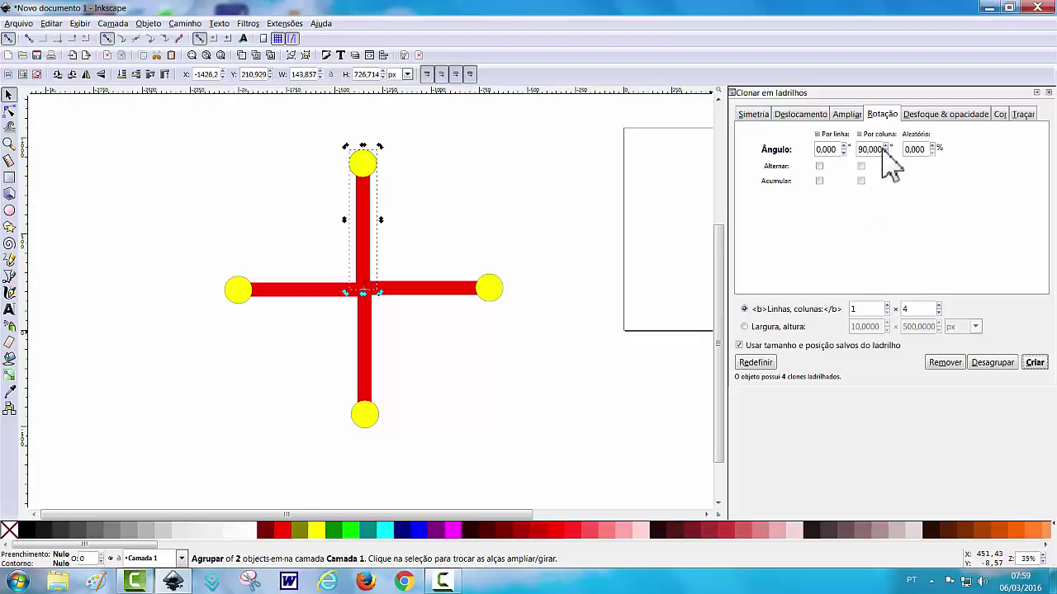
Step: Set per-column rotation to 120° with 3 columns, create the Y, and zoom out
{"action": "left_click_drag", "start_coordinate": [881, 149], "coordinate": [846, 150]}
{"action": "type", "text": "10"}
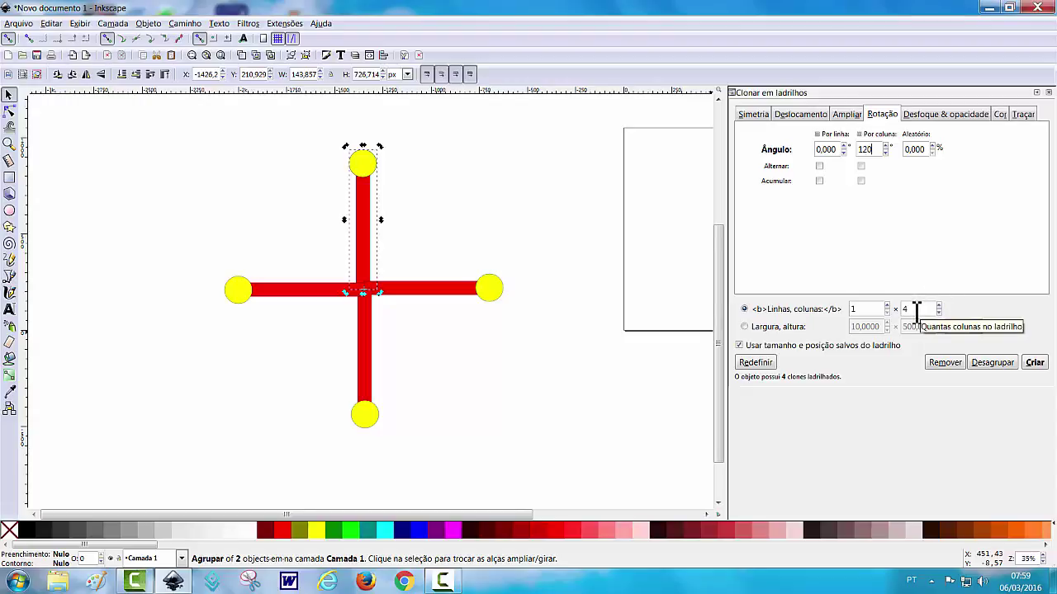
{"action": "double_click", "coordinate": [908, 309]}
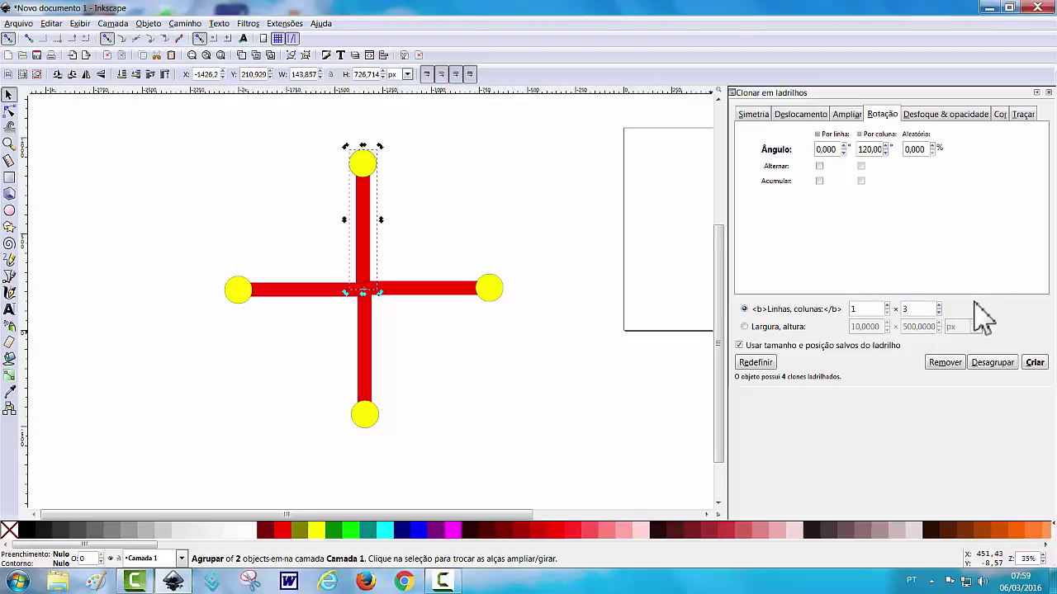
{"action": "left_click", "coordinate": [1036, 364]}
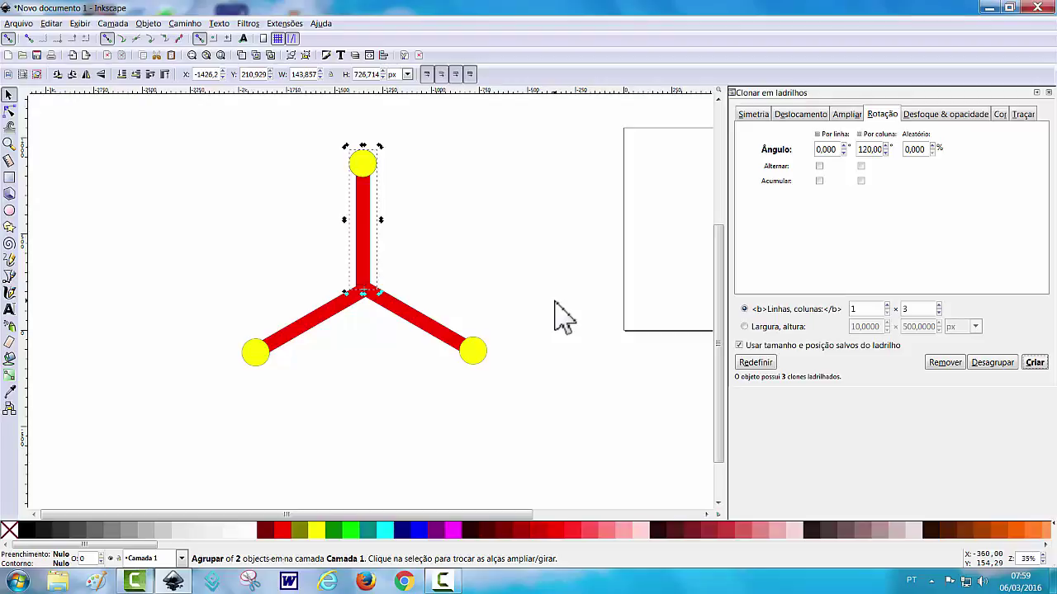
{"action": "key", "text": "minus"}
{"action": "key", "text": "minus"}
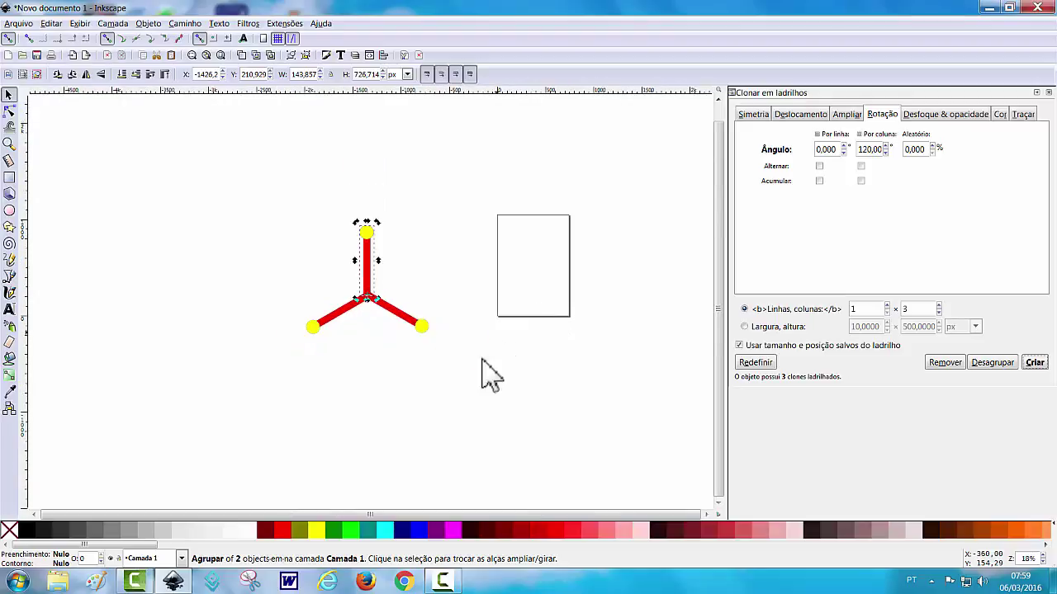
Step: Set 4 rows with a 15° per-row rotation and create the 12-clone zigzag
{"action": "mouse_move", "coordinate": [455, 396]}
{"action": "left_mouse_down"}
{"action": "mouse_move", "coordinate": [468, 319]}
{"action": "mouse_move", "coordinate": [451, 293]}
{"action": "left_mouse_up"}
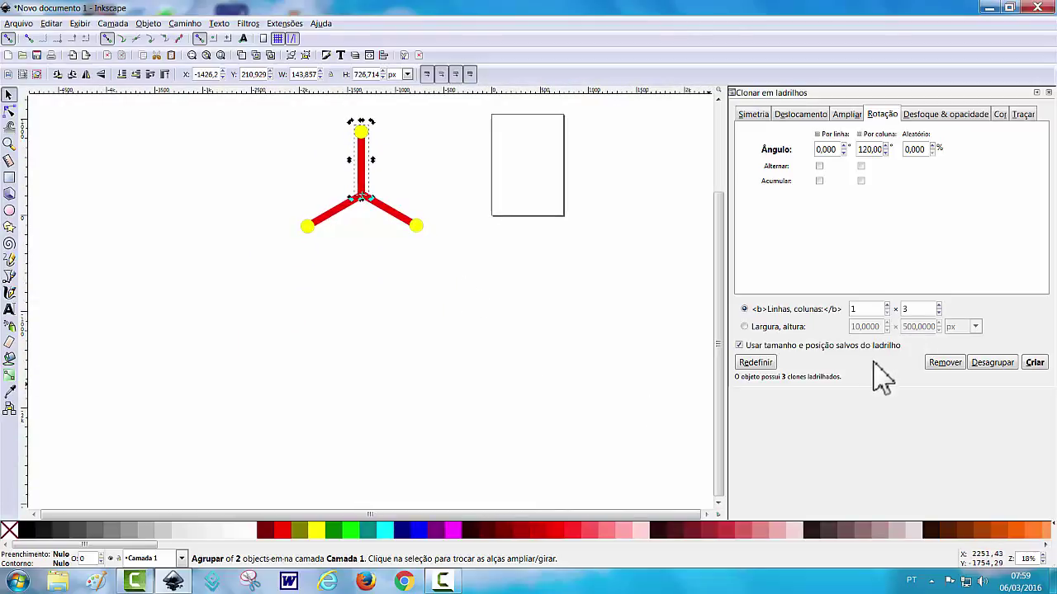
{"action": "double_click", "coordinate": [867, 308]}
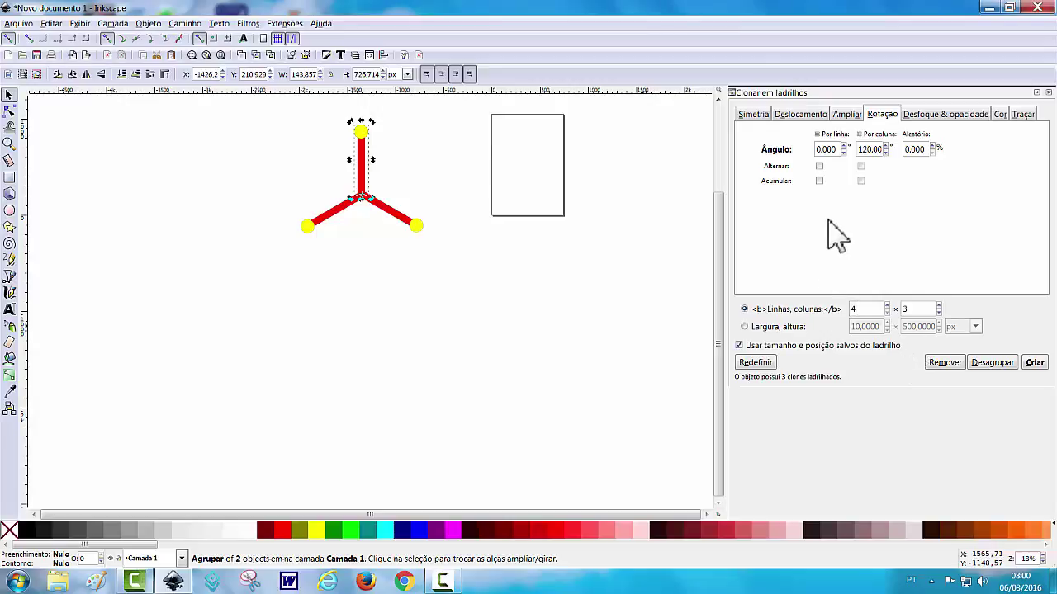
{"action": "double_click", "coordinate": [819, 149]}
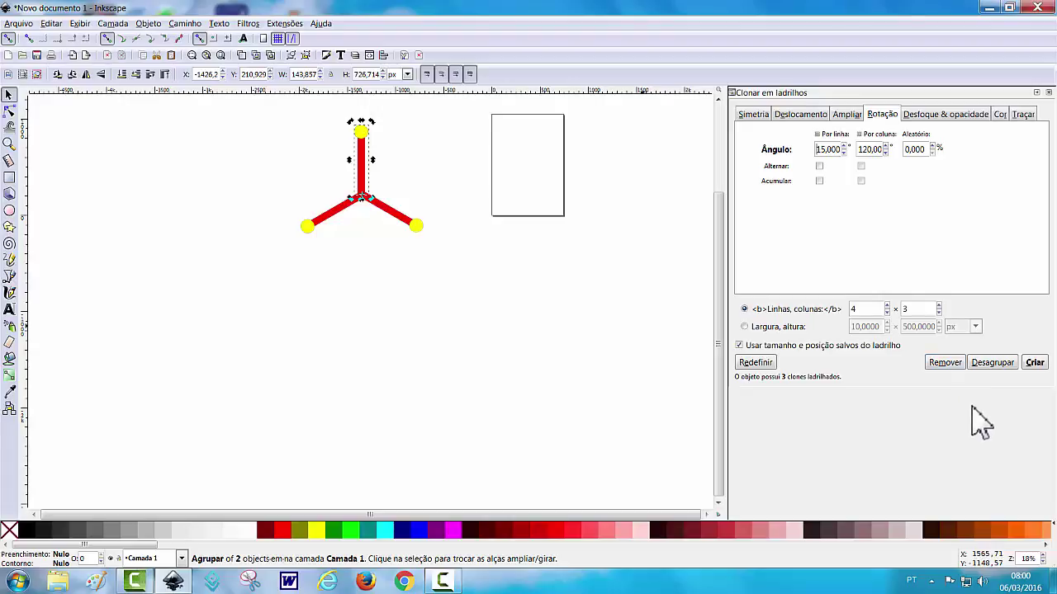
{"action": "left_click", "coordinate": [1035, 364]}
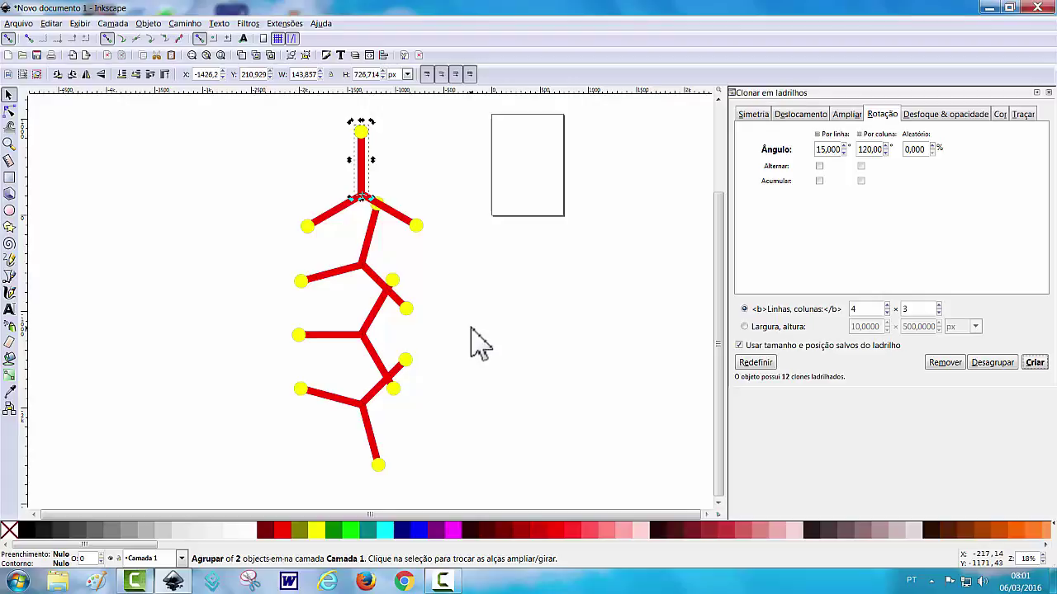
Step: Select all 13 objects on the canvas and delete them with Excluir
{"action": "left_click", "coordinate": [442, 582]}
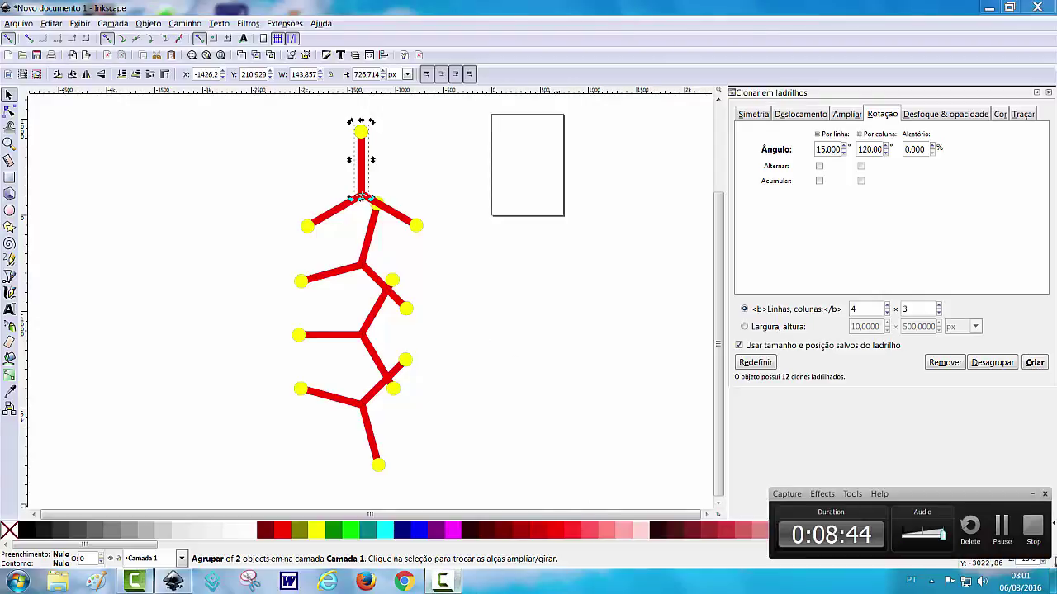
{"action": "left_click", "coordinate": [1032, 526]}
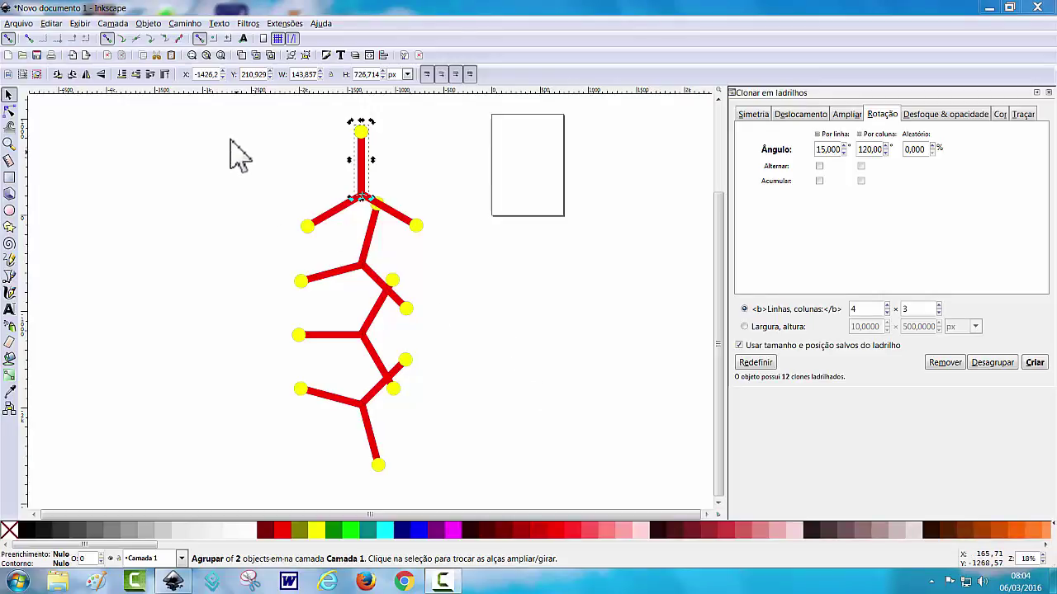
{"action": "mouse_move", "coordinate": [225, 109]}
{"action": "left_mouse_down"}
{"action": "mouse_move", "coordinate": [423, 208]}
{"action": "mouse_move", "coordinate": [548, 397]}
{"action": "mouse_move", "coordinate": [568, 500]}
{"action": "left_mouse_up"}
{"action": "right_click", "coordinate": [581, 364]}
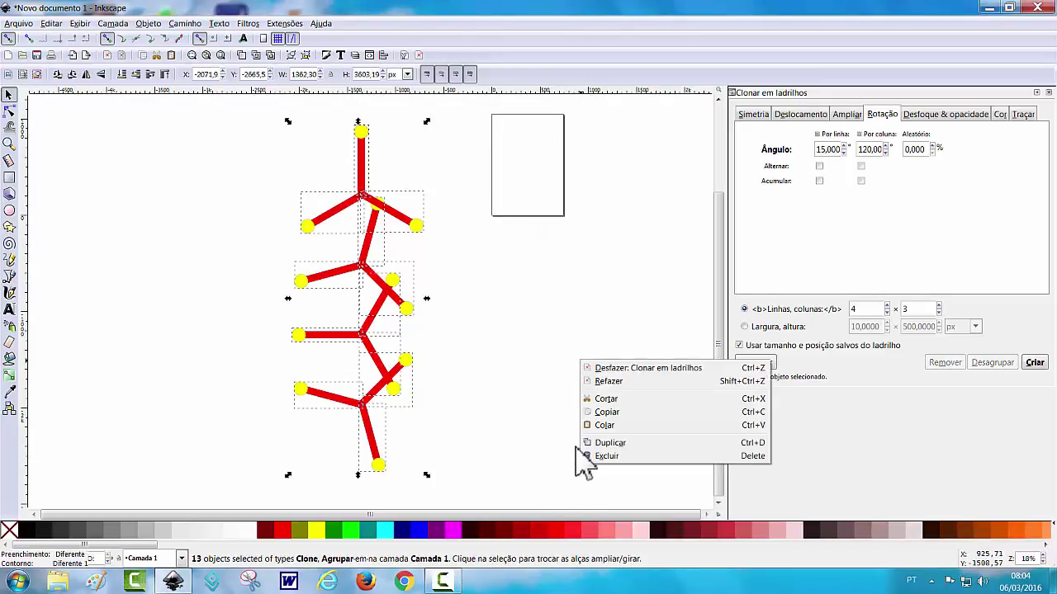
{"action": "left_click", "coordinate": [605, 456]}
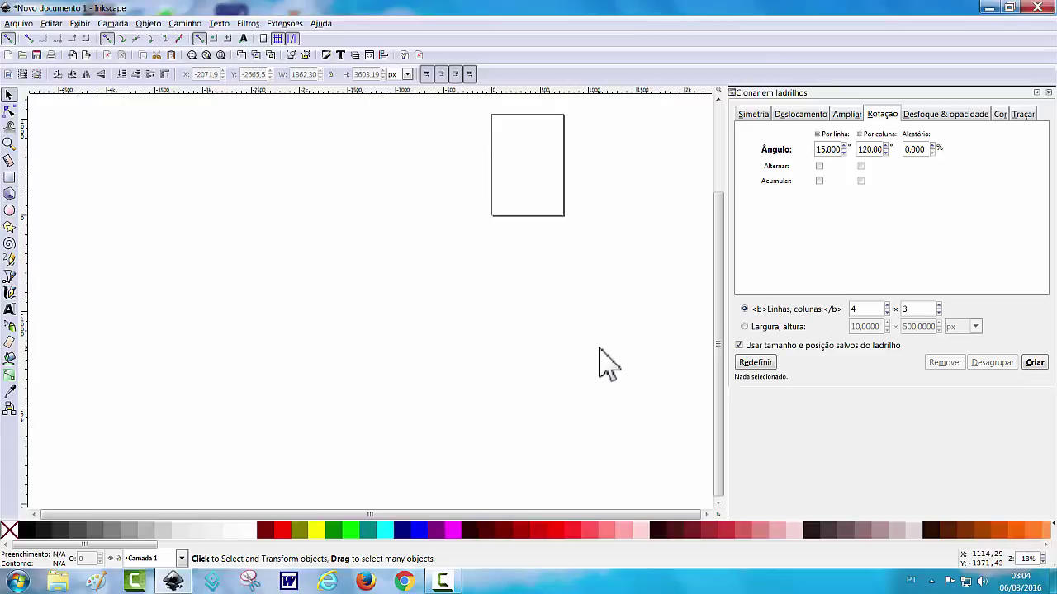
{"action": "key", "text": "plus"}
{"action": "key", "text": "plus"}
{"action": "key", "text": "plus"}
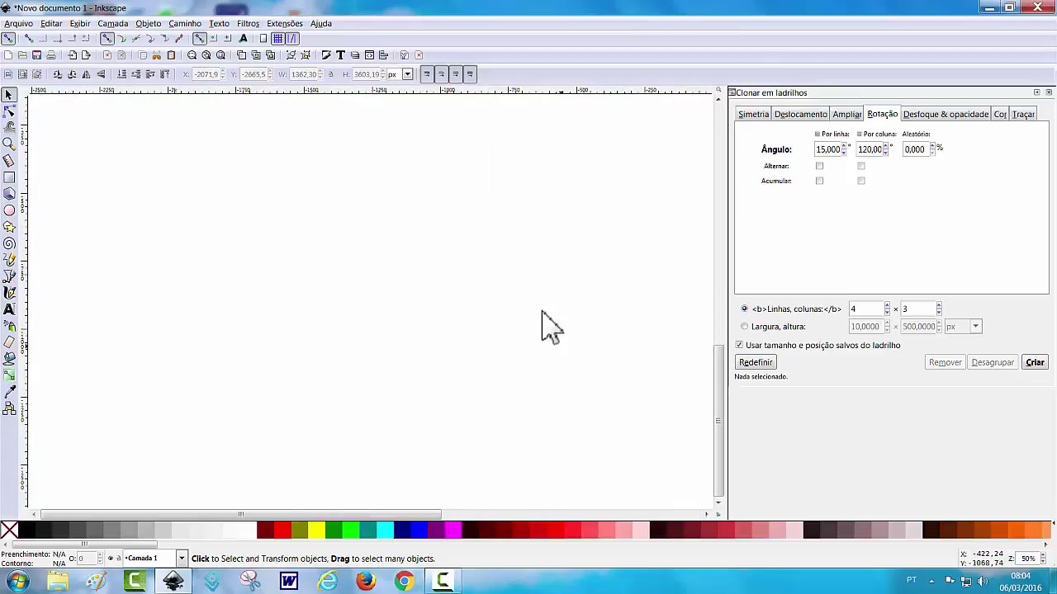
{"action": "left_click_drag", "start_coordinate": [512, 273], "coordinate": [500, 467]}
{"action": "left_click_drag", "start_coordinate": [582, 290], "coordinate": [373, 450]}
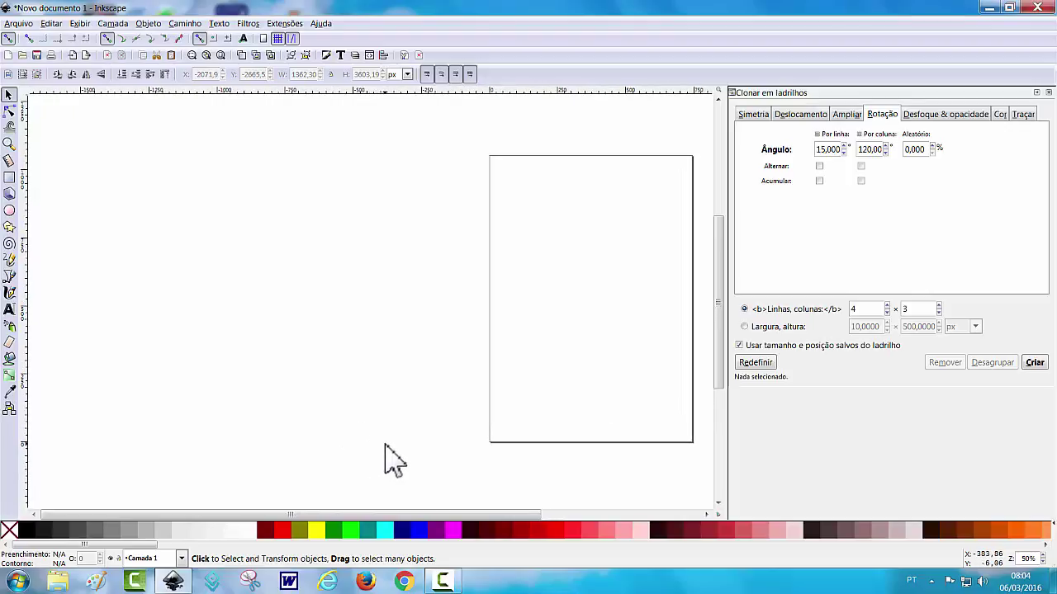
{"action": "key", "text": "minus"}
{"action": "left_click_drag", "start_coordinate": [318, 392], "coordinate": [542, 398]}
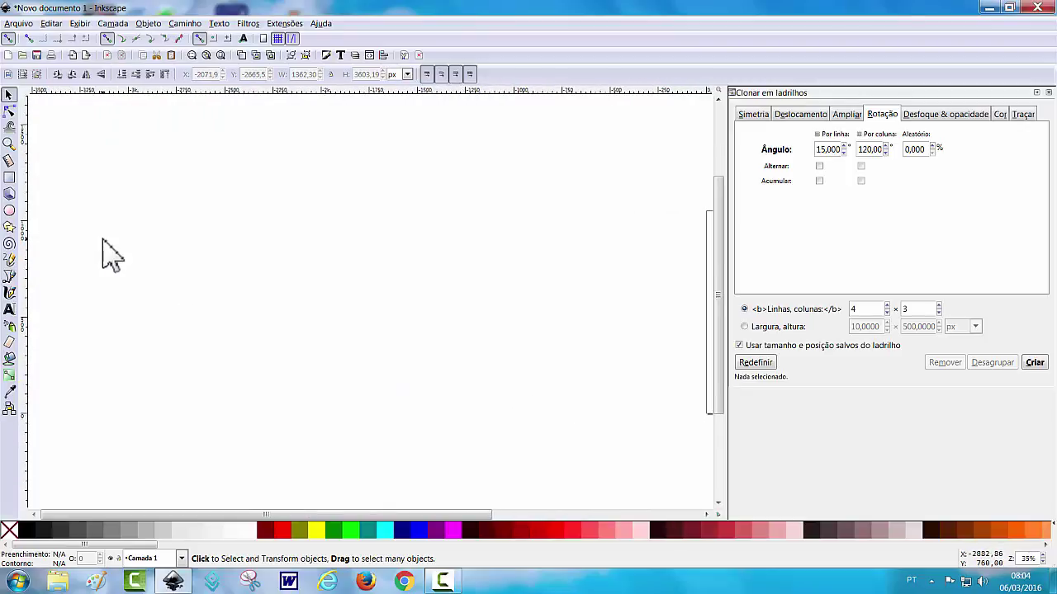
Step: Draw a tall narrow rectangle, about 97 × 406 px, and fill it red
{"action": "left_click", "coordinate": [9, 177]}
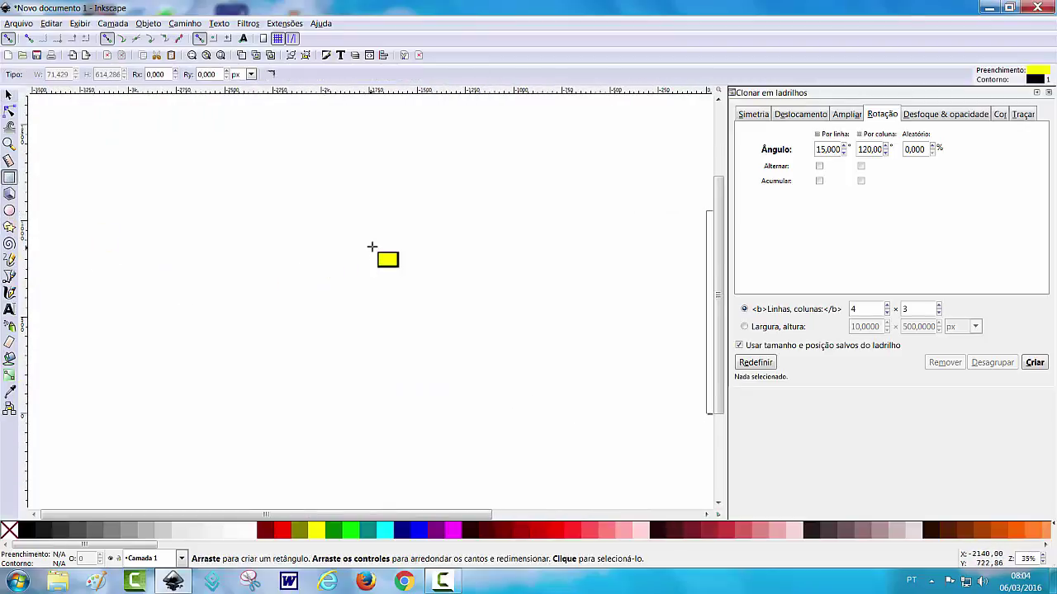
{"action": "left_click_drag", "start_coordinate": [370, 212], "coordinate": [387, 286]}
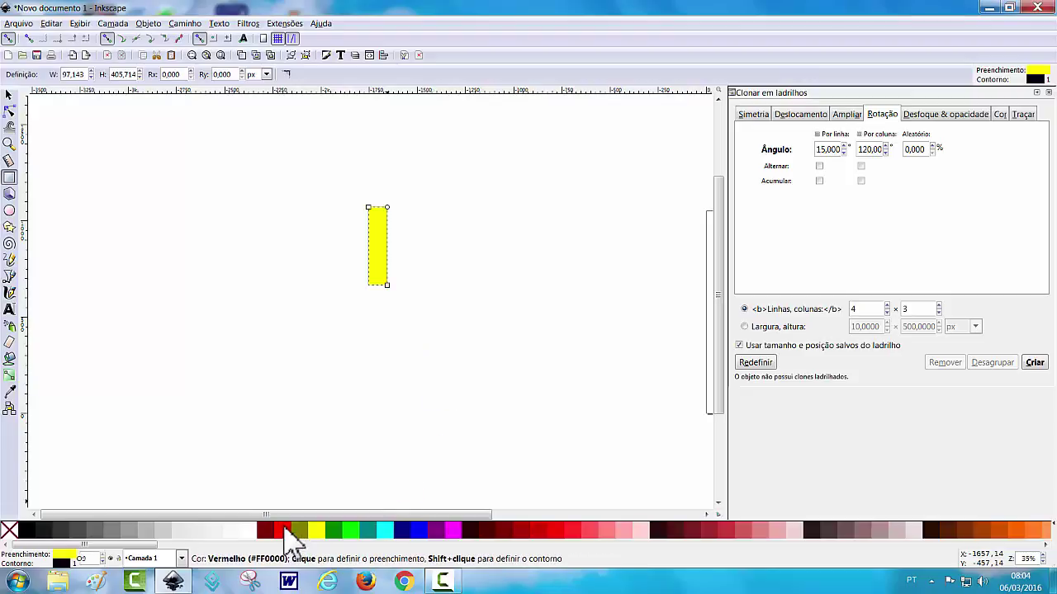
{"action": "left_click_drag", "start_coordinate": [285, 529], "coordinate": [20, 136]}
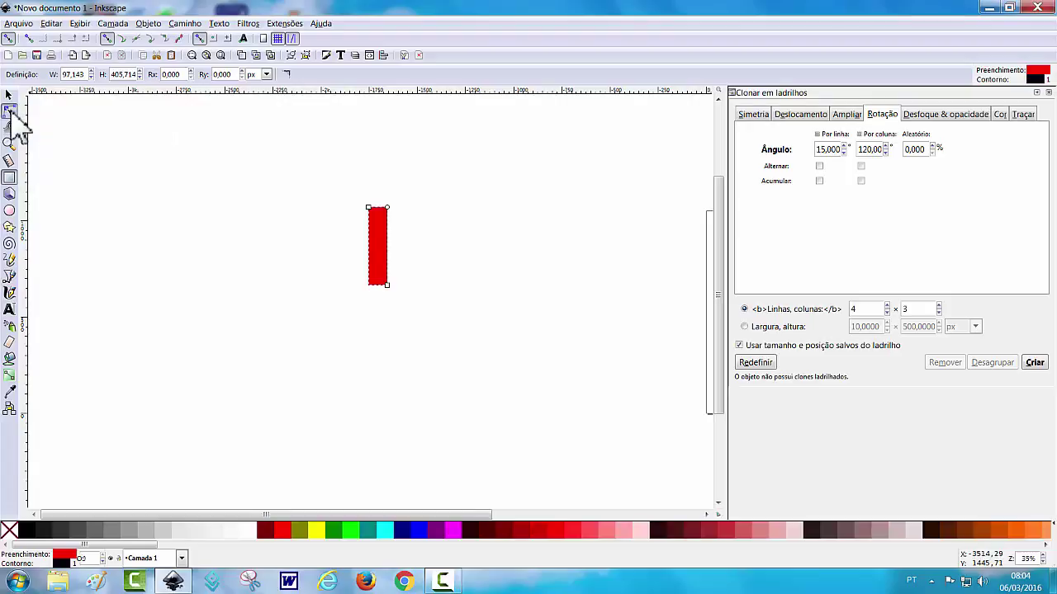
{"action": "left_click", "coordinate": [10, 114]}
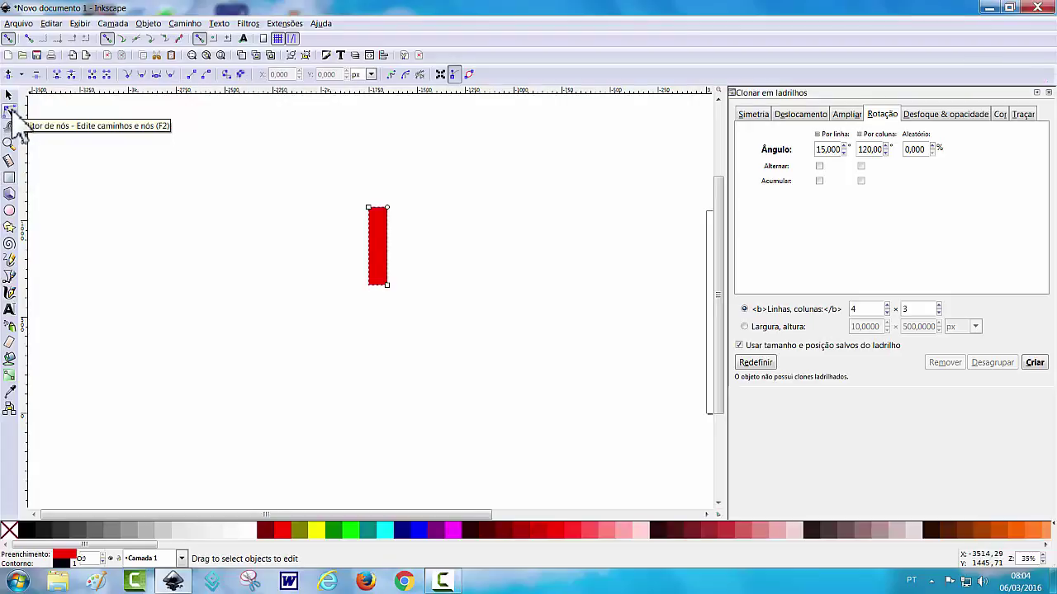
Step: Convert the rectangle to a path and drag its bottom corner nodes together into a point
{"action": "left_click", "coordinate": [225, 73]}
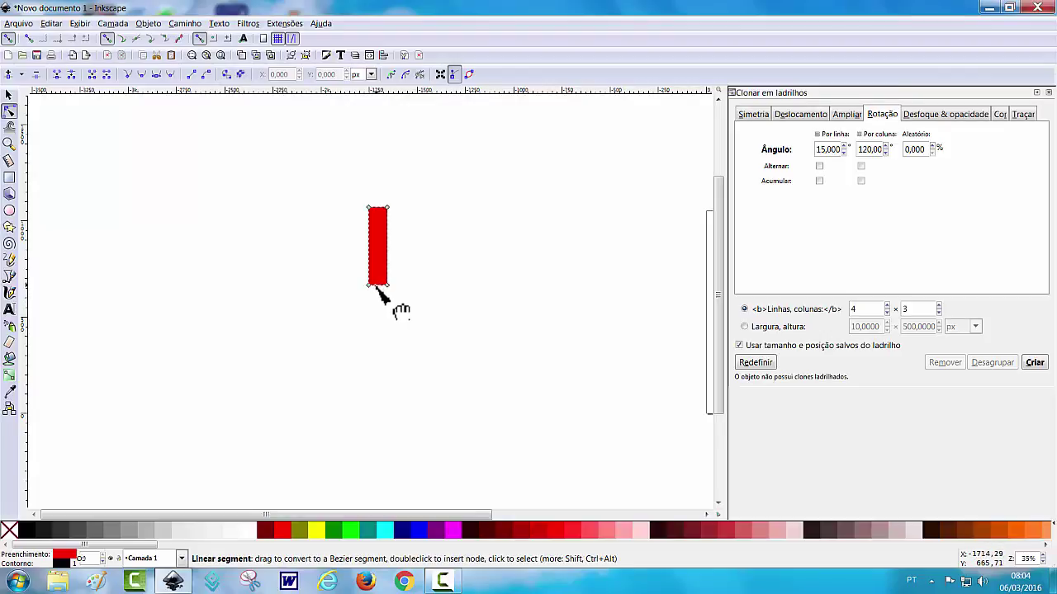
{"action": "mouse_move", "coordinate": [371, 287]}
{"action": "left_mouse_down"}
{"action": "mouse_move", "coordinate": [385, 299]}
{"action": "mouse_move", "coordinate": [378, 291]}
{"action": "left_mouse_up"}
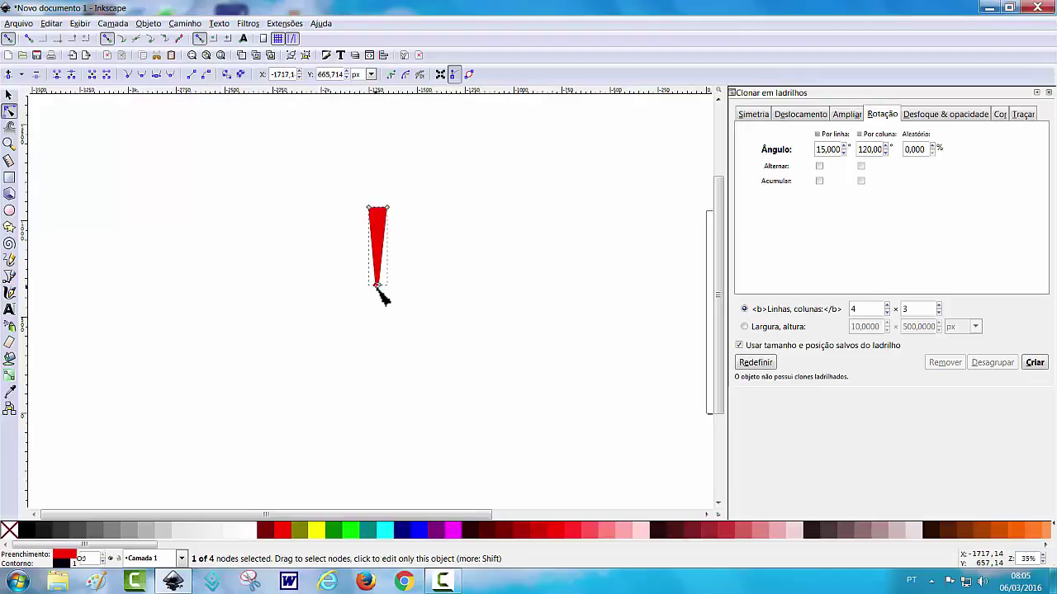
{"action": "left_click_drag", "start_coordinate": [381, 289], "coordinate": [379, 285]}
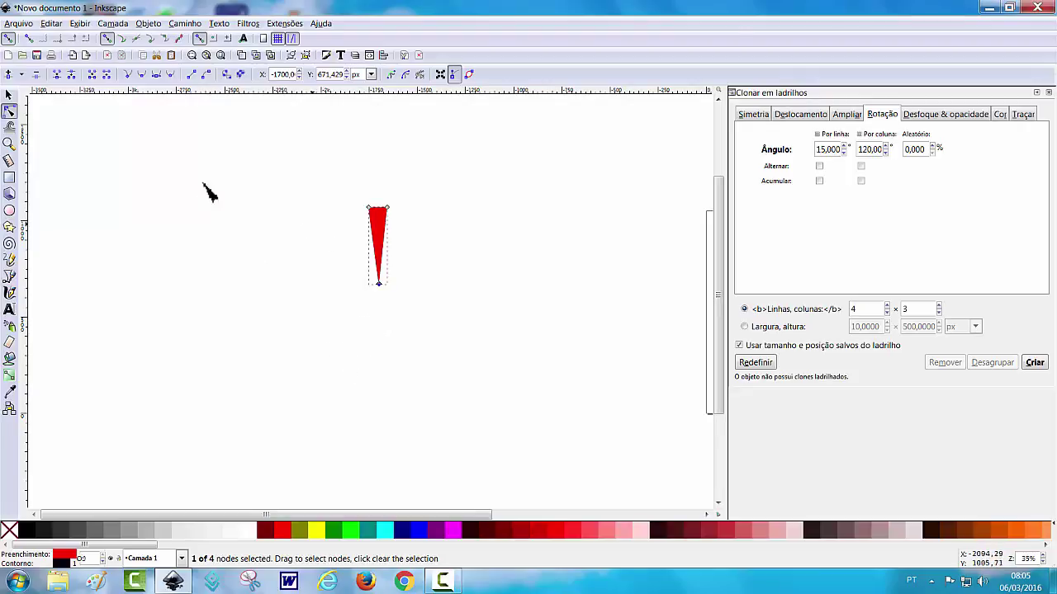
{"action": "left_click", "coordinate": [9, 95]}
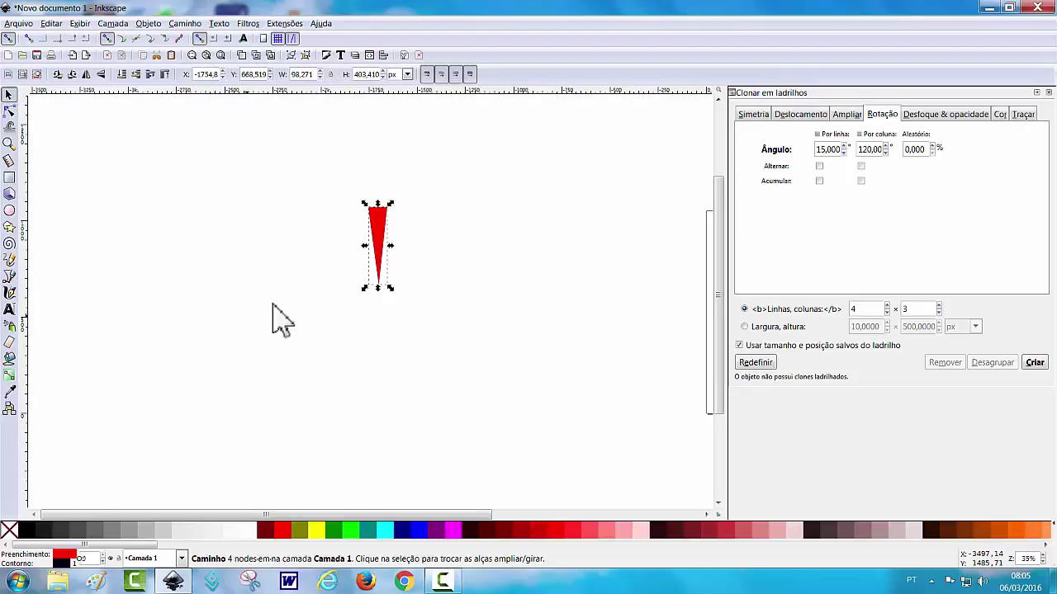
Step: Duplicate the spike, flip the copy vertically, move it below the original, and select both
{"action": "right_click", "coordinate": [510, 236]}
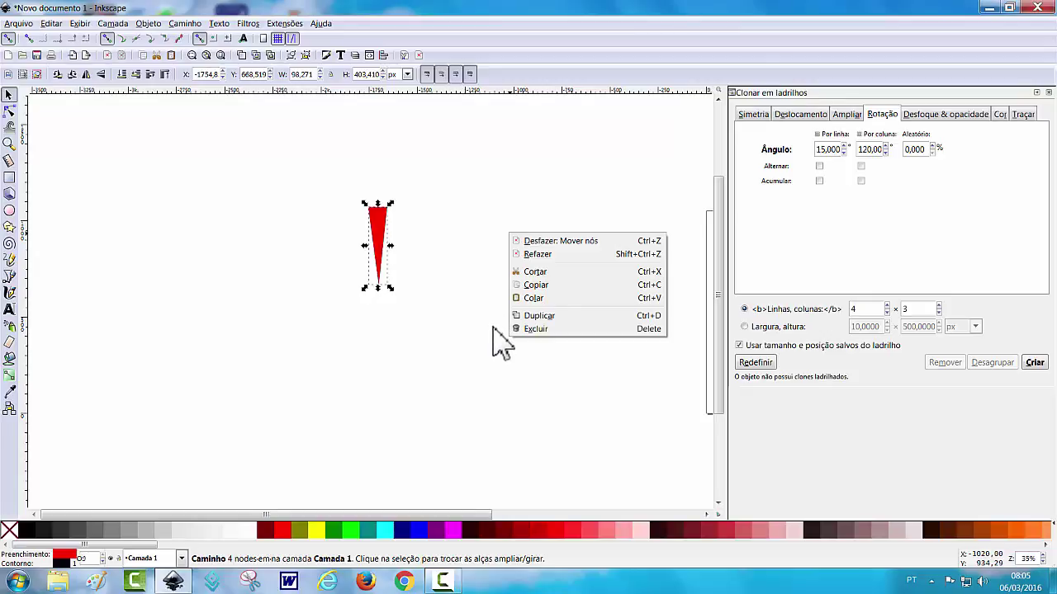
{"action": "left_click", "coordinate": [546, 315]}
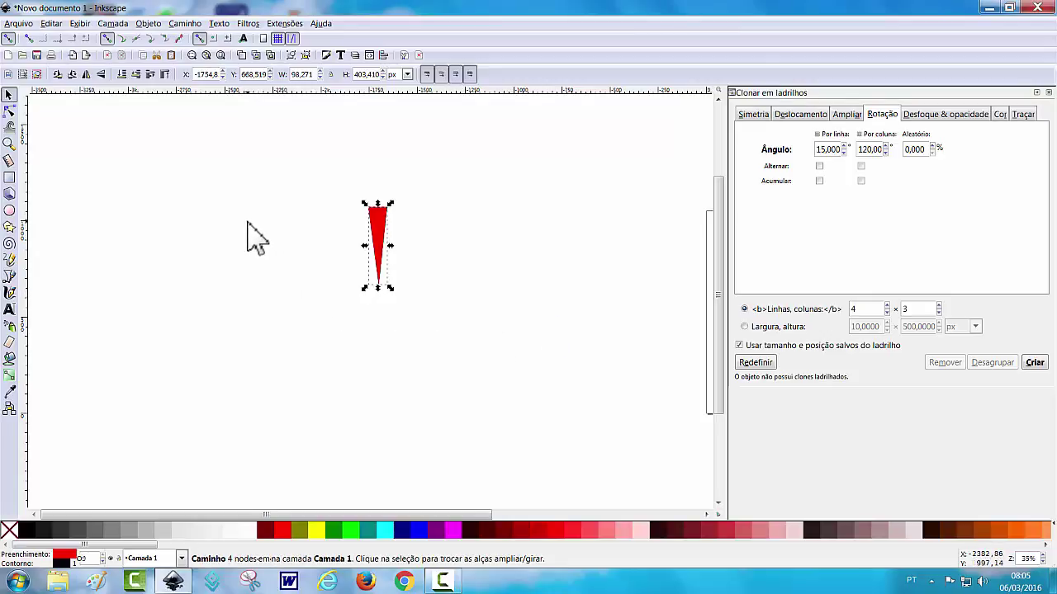
{"action": "left_click", "coordinate": [86, 76]}
{"action": "left_click", "coordinate": [101, 74]}
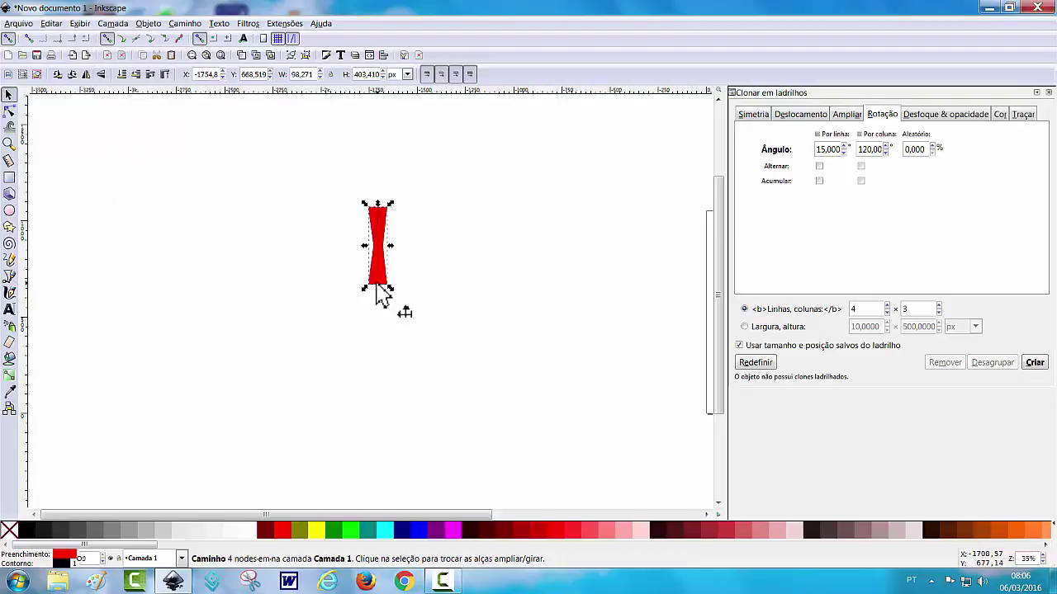
{"action": "left_click_drag", "start_coordinate": [380, 288], "coordinate": [378, 365]}
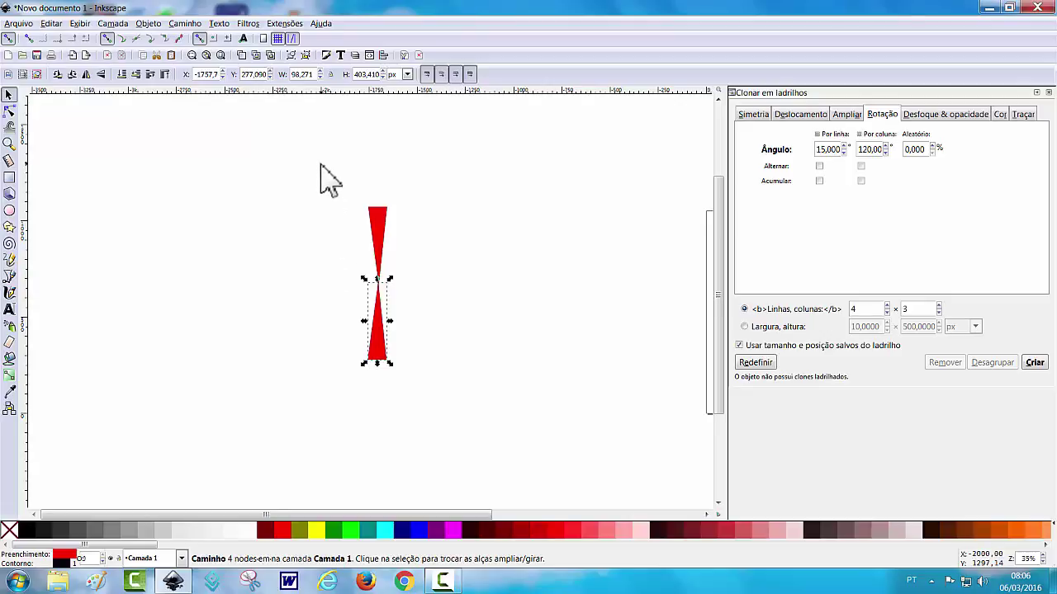
{"action": "left_click_drag", "start_coordinate": [322, 164], "coordinate": [460, 432]}
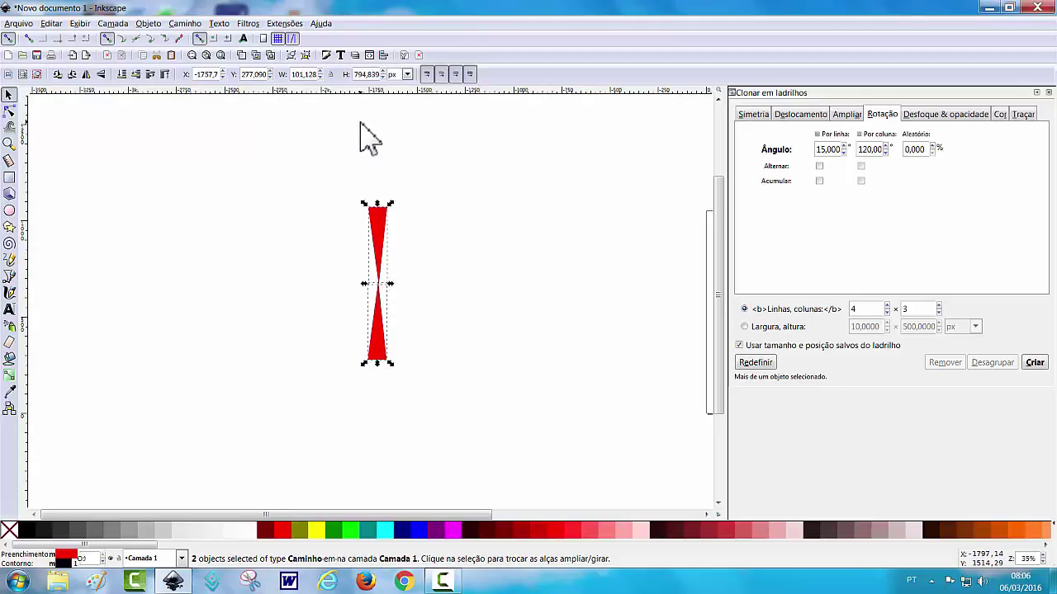
Step: Group the two spikes and set the Clonar em ladrilhos per-column rotation to 90°
{"action": "left_click", "coordinate": [291, 54]}
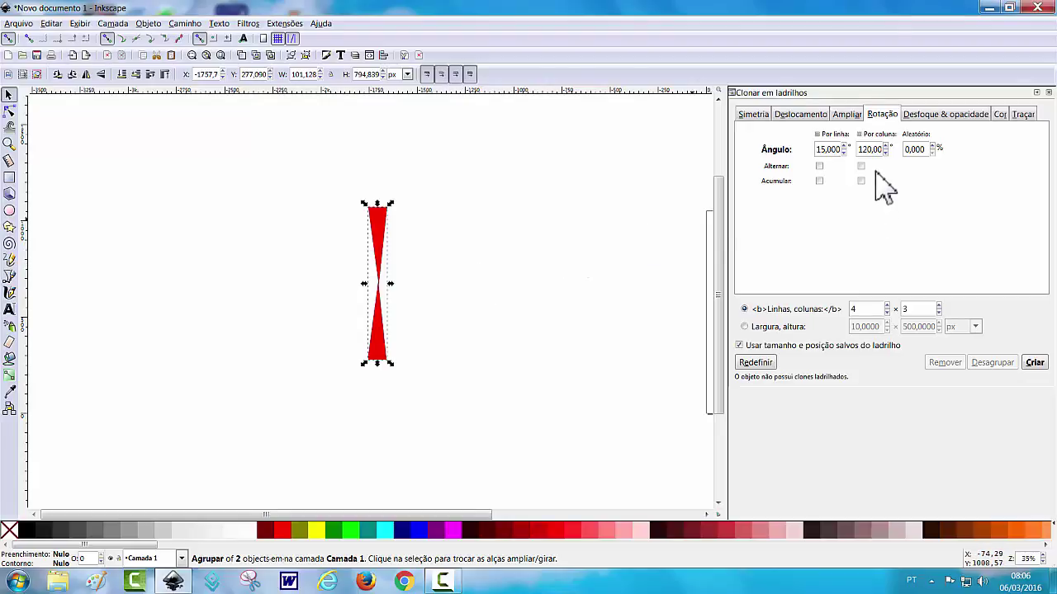
{"action": "double_click", "coordinate": [859, 149]}
{"action": "type", "text": "20"}
{"action": "left_click_drag", "start_coordinate": [880, 154], "coordinate": [865, 155]}
{"action": "left_click_drag", "start_coordinate": [887, 149], "coordinate": [856, 151]}
{"action": "type", "text": "9"}
{"action": "left_click", "coordinate": [863, 310]}
Step: Set Linhas to 1 and create 3 tiled clones forming a red cross, then change the column angle to 45
{"action": "type", "text": "1"}
{"action": "left_click", "coordinate": [1034, 363]}
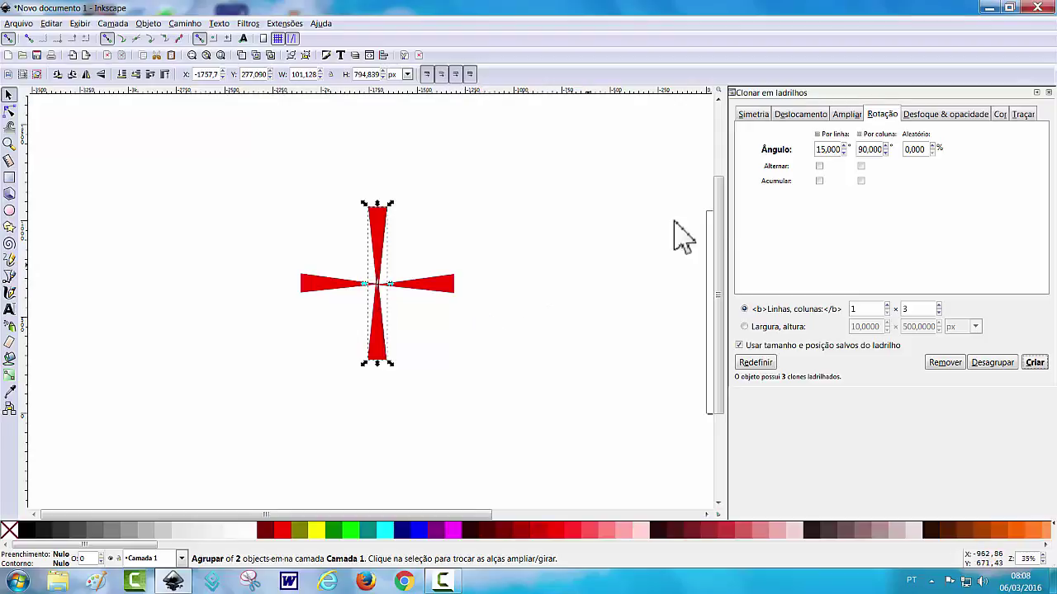
{"action": "left_click", "coordinate": [859, 149]}
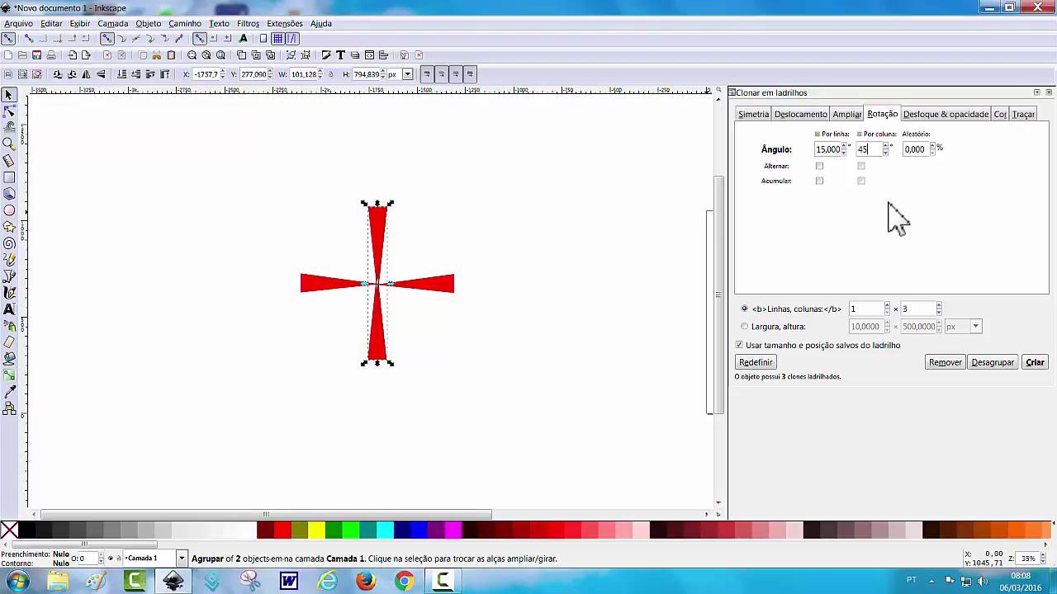
Step: Commit the 45° column angle and recreate the clones, adding a diagonal arm, then enter 22,5
{"action": "key", "text": "Return"}
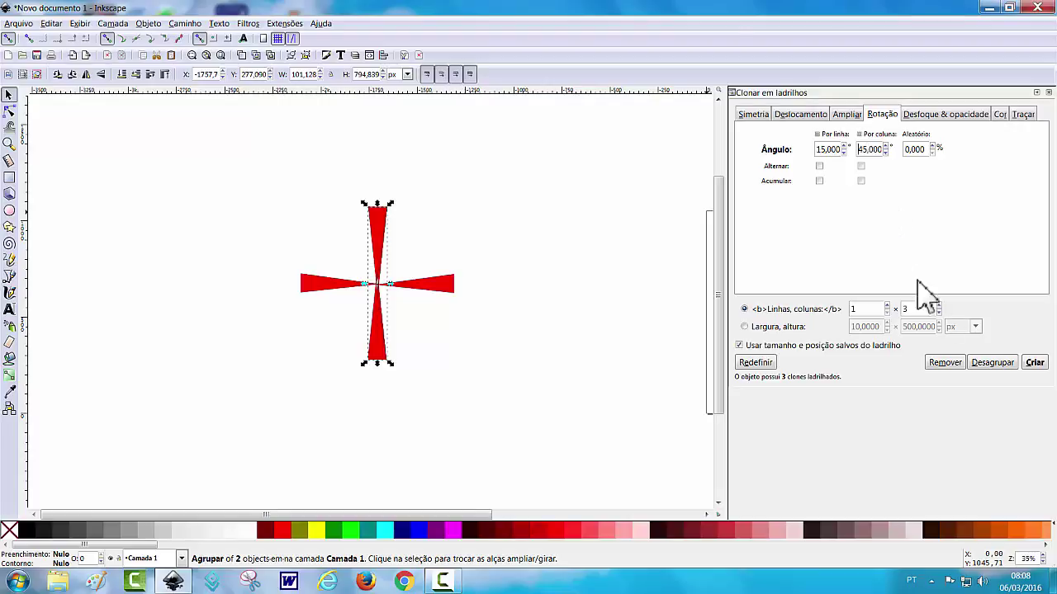
{"action": "left_click", "coordinate": [1035, 364]}
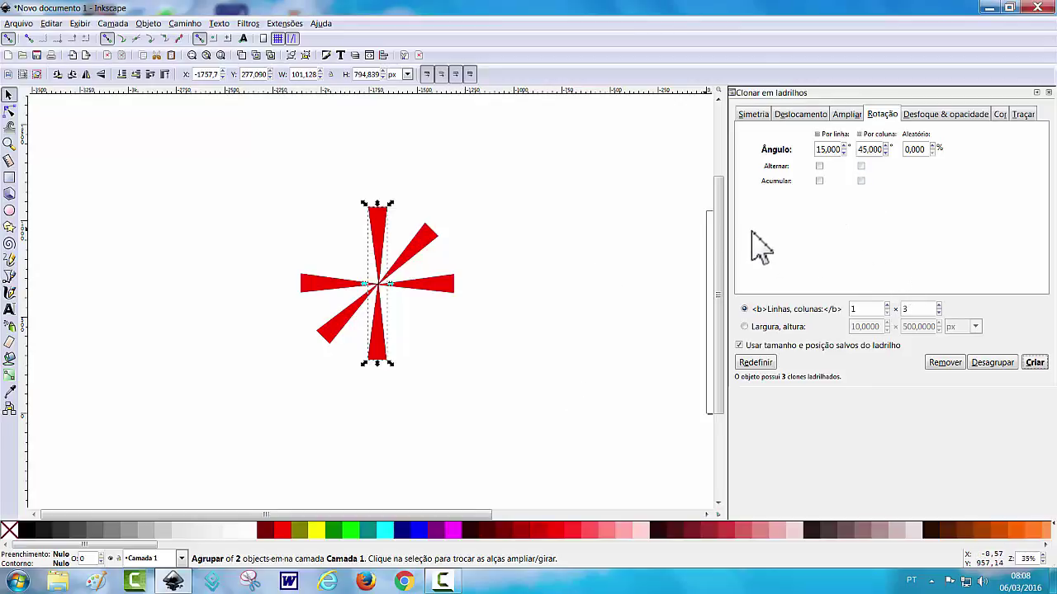
{"action": "key", "text": "plus"}
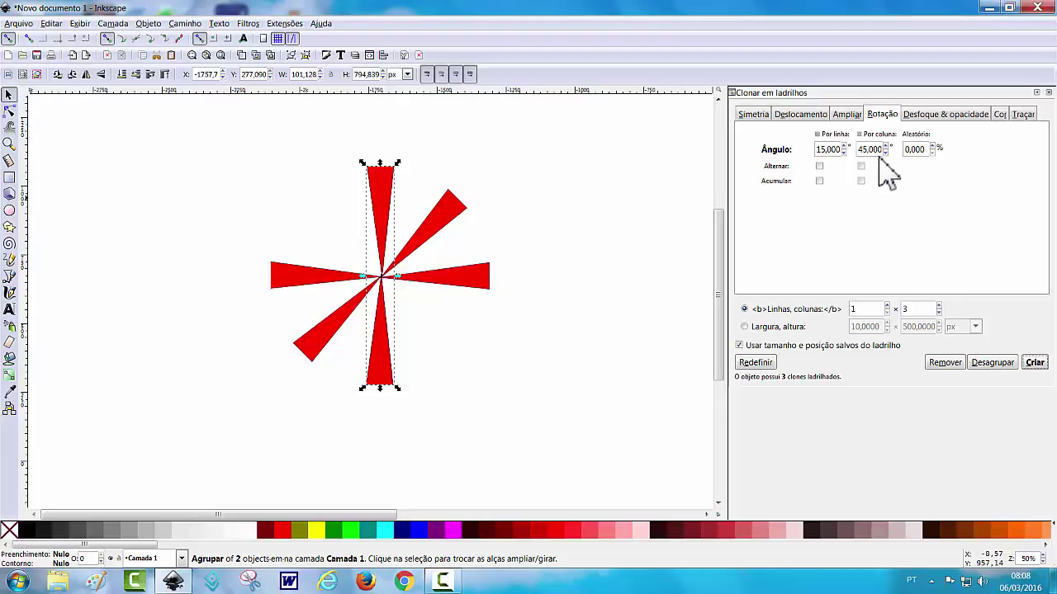
{"action": "left_click_drag", "start_coordinate": [883, 150], "coordinate": [857, 150]}
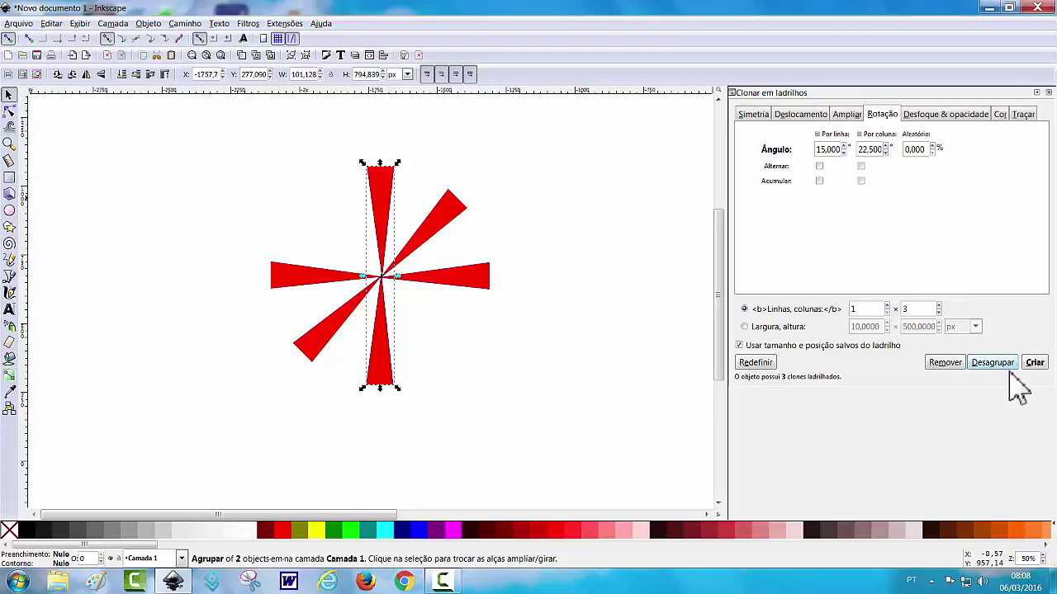
Step: Recreate the 3 tiled clones at 22.5° apart, fanning the hourglass into a narrow bow-tie
{"action": "left_click", "coordinate": [1034, 363]}
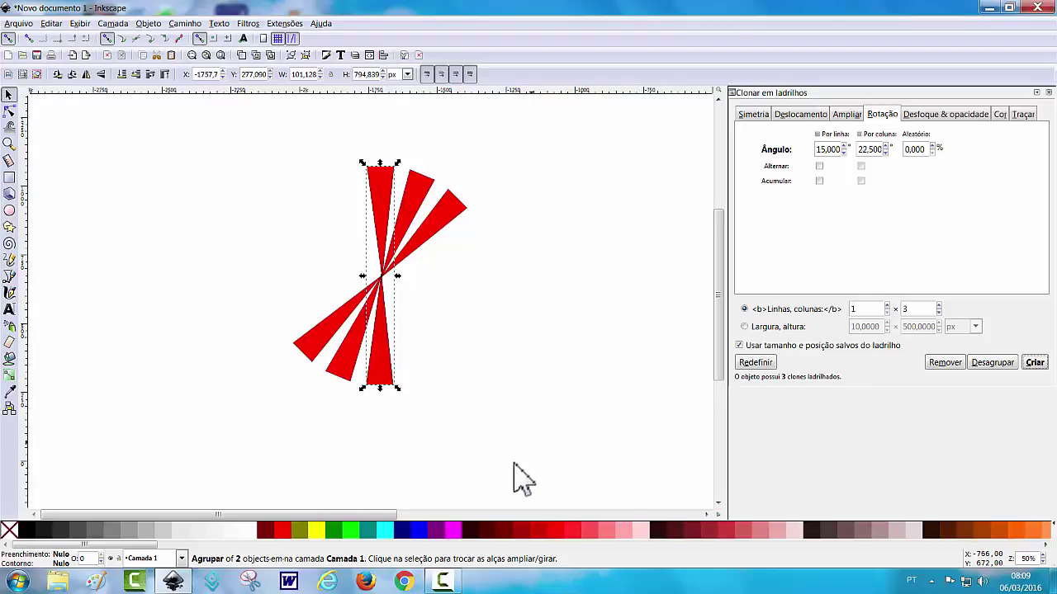
{"action": "left_click", "coordinate": [440, 582]}
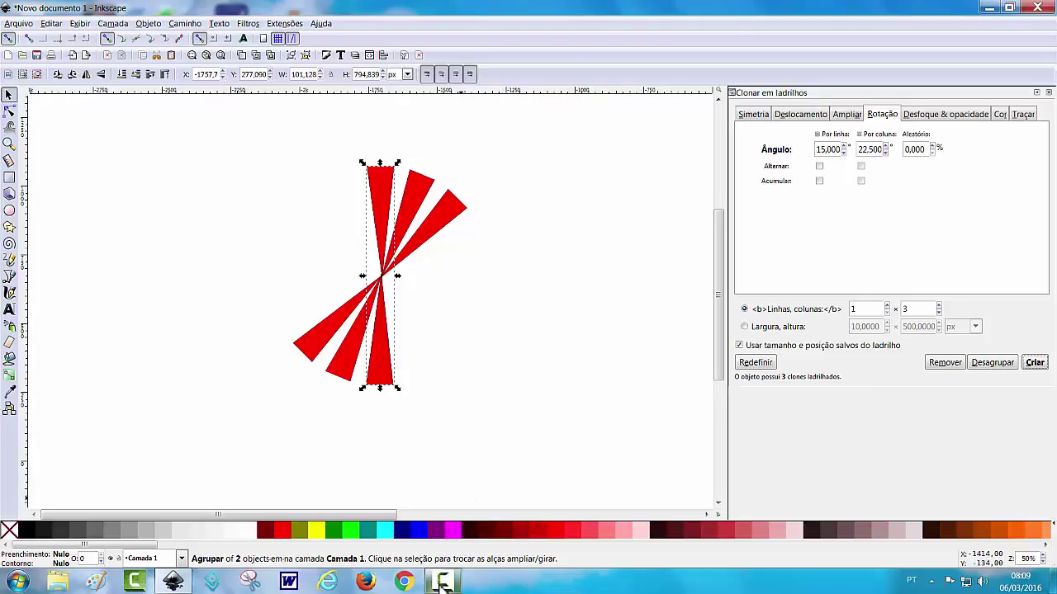